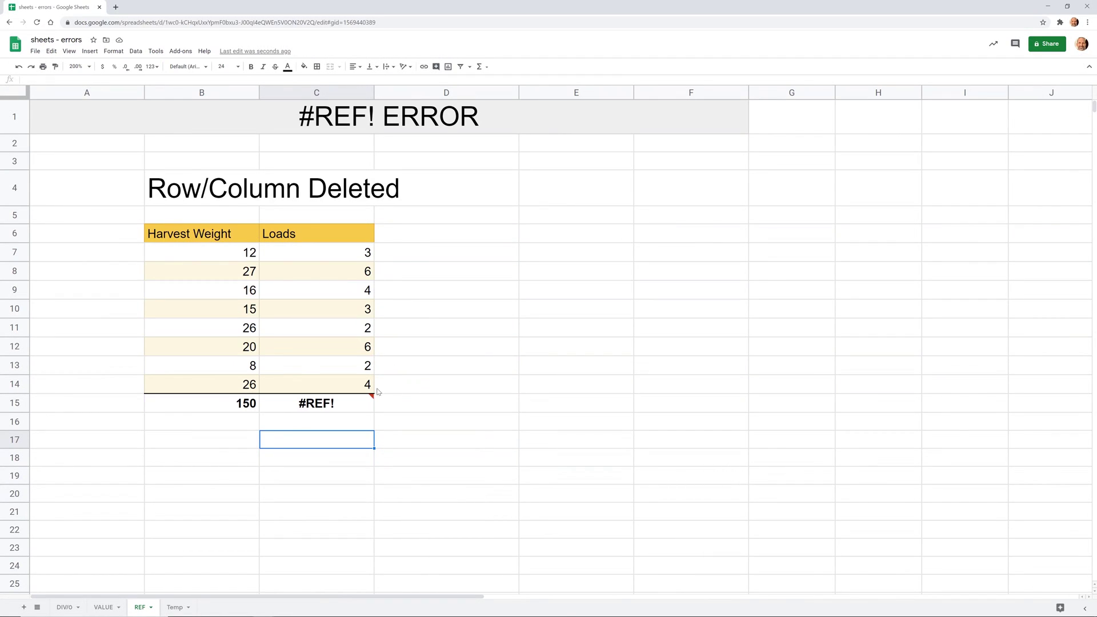
Inspect the #REF! Loads total in C15, then undo the row deletion to restore it.
left_click(368, 404)
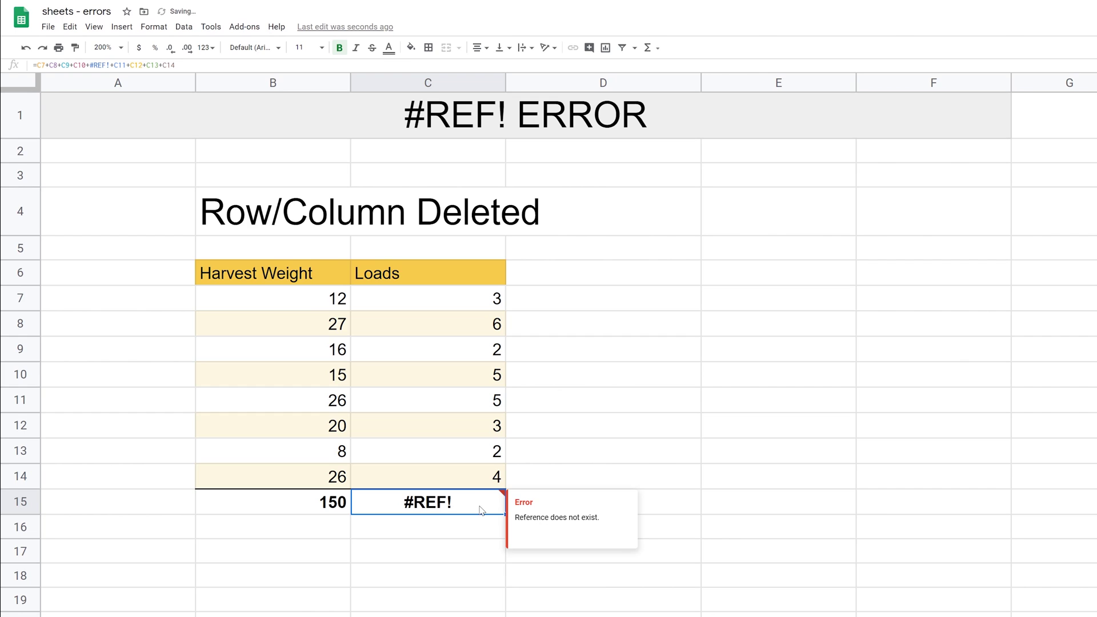
left_click(27, 50)
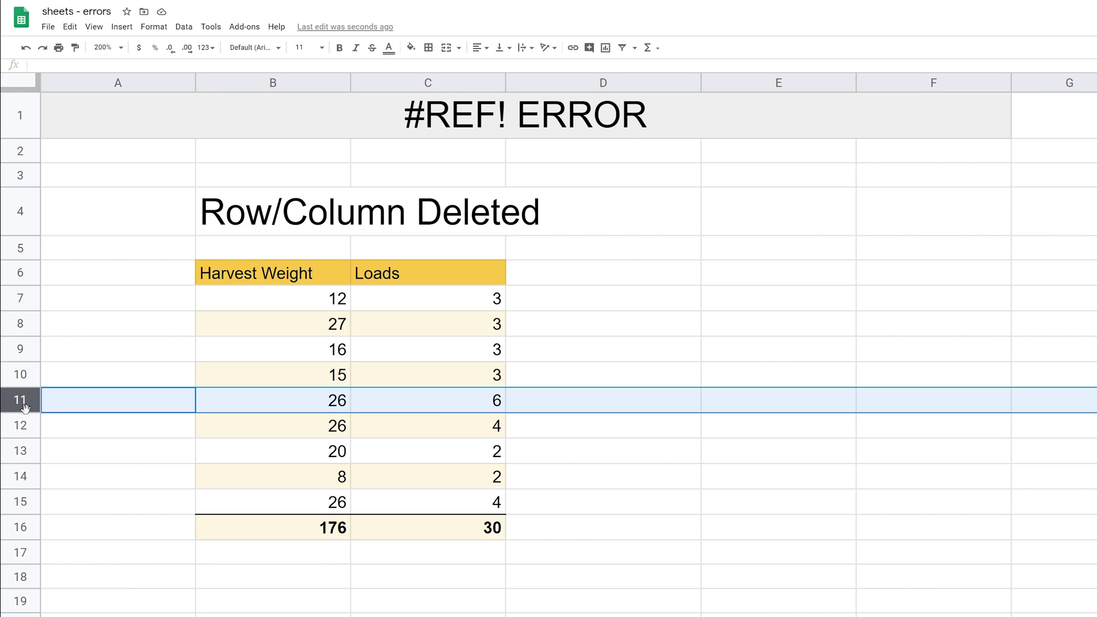
left_click(134, 446)
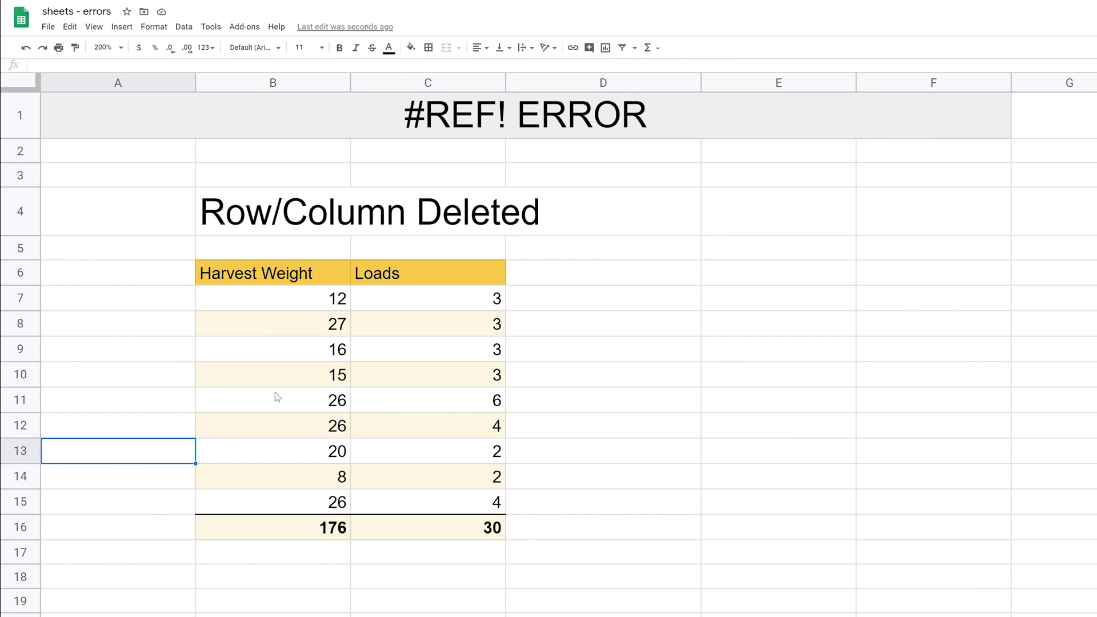
mouse_move(249, 302)
left_mouse_down()
mouse_move(420, 428)
mouse_move(457, 493)
left_mouse_up()
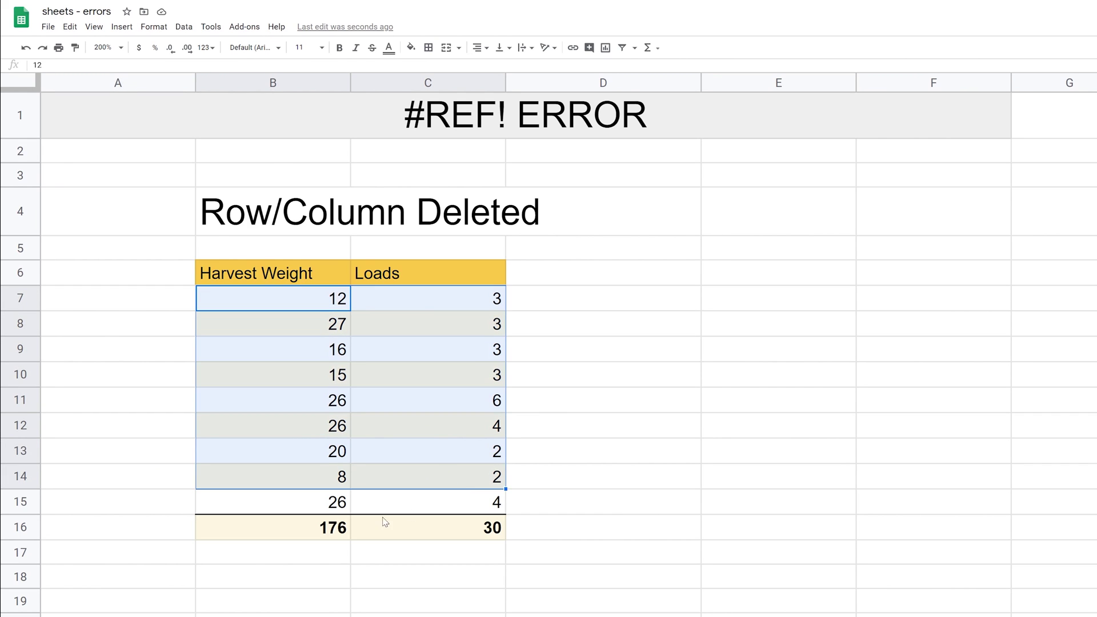
left_click(343, 532)
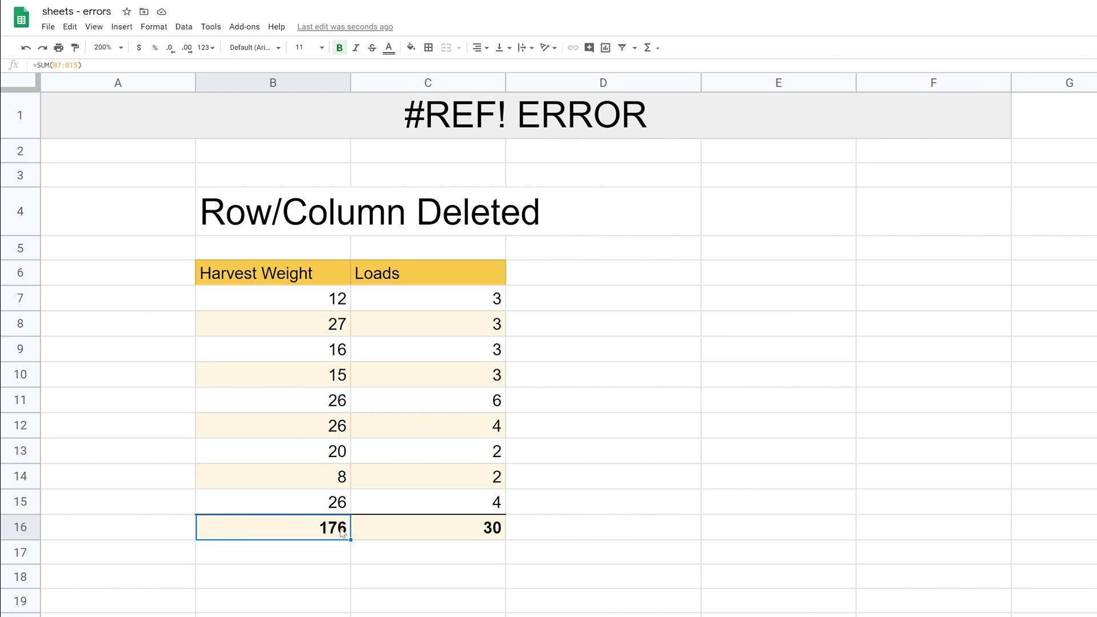
double_click(343, 530)
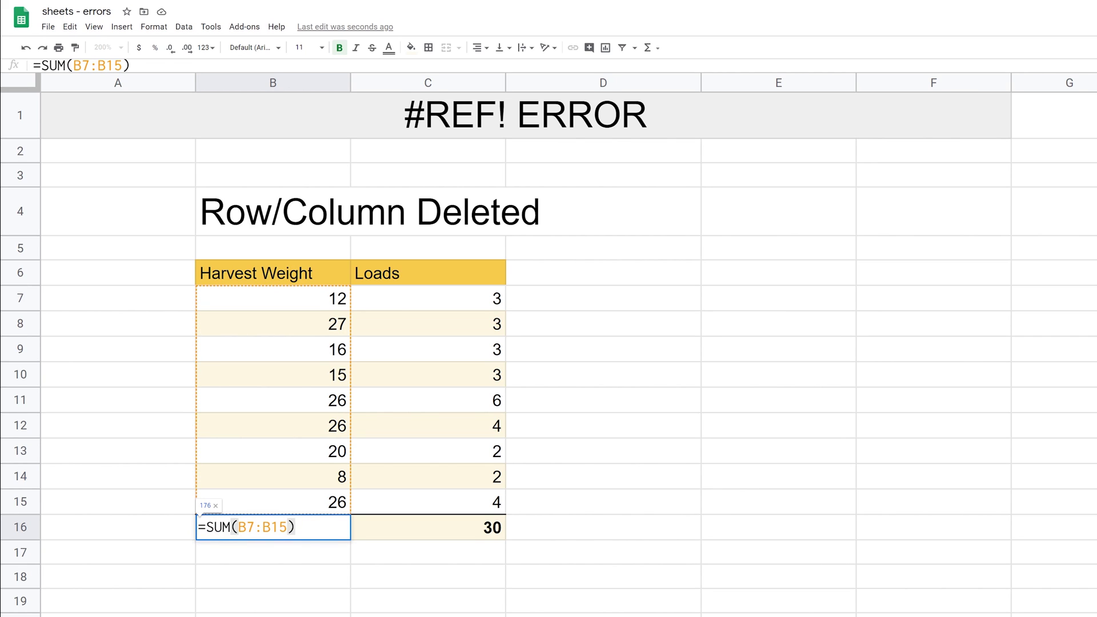
key("shift+Right")
key("shift+Right")
key("shift+Right")
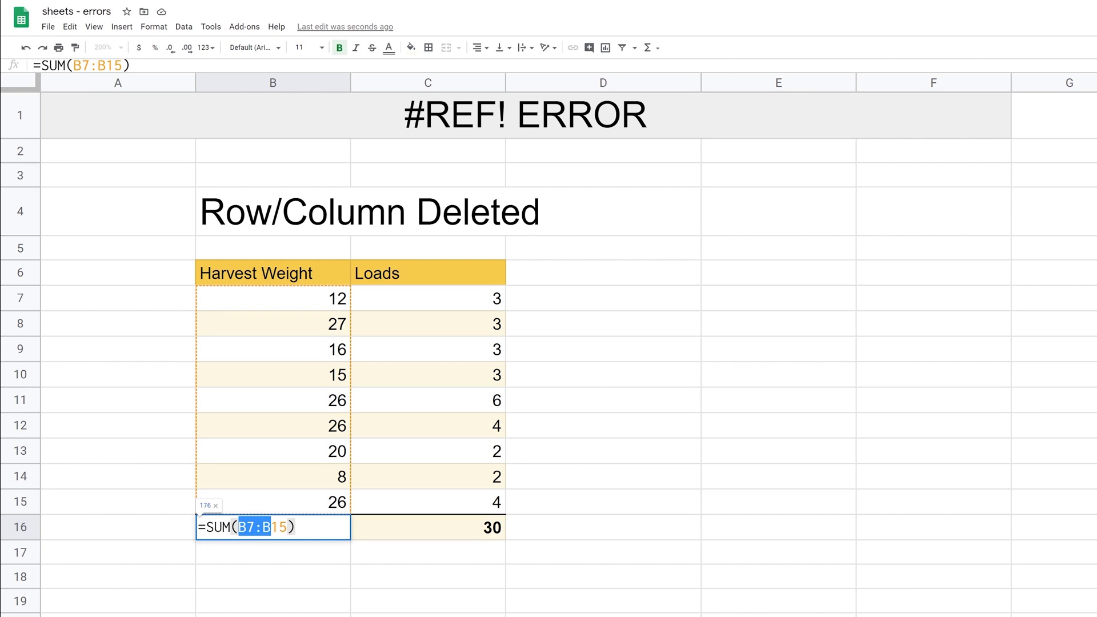
key("shift+Right")
key("shift+Right")
key("shift+Right")
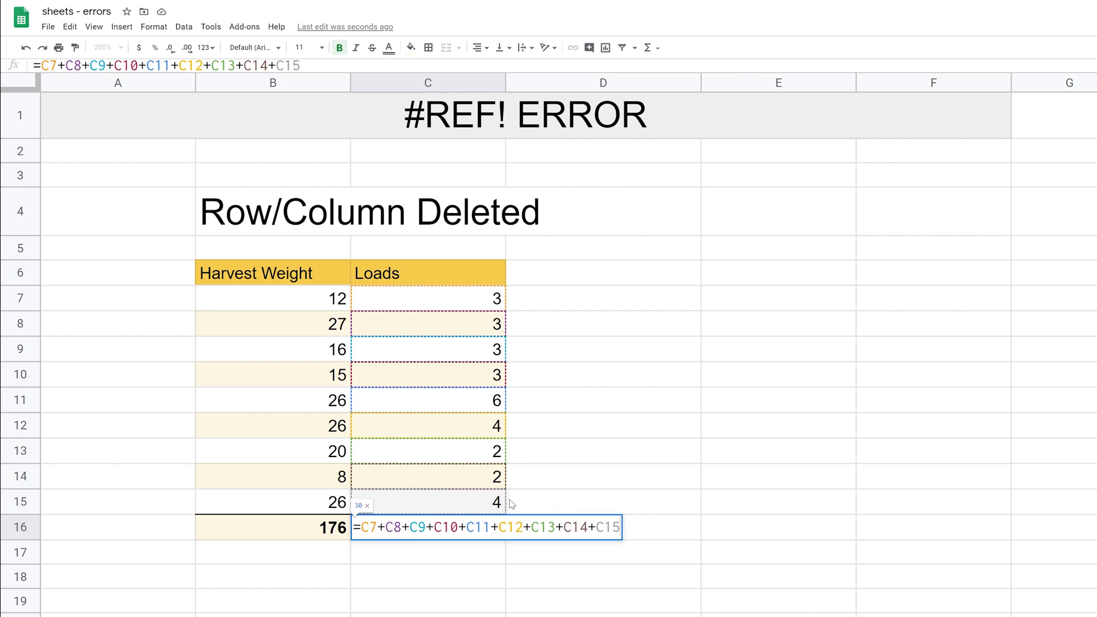
key("Escape")
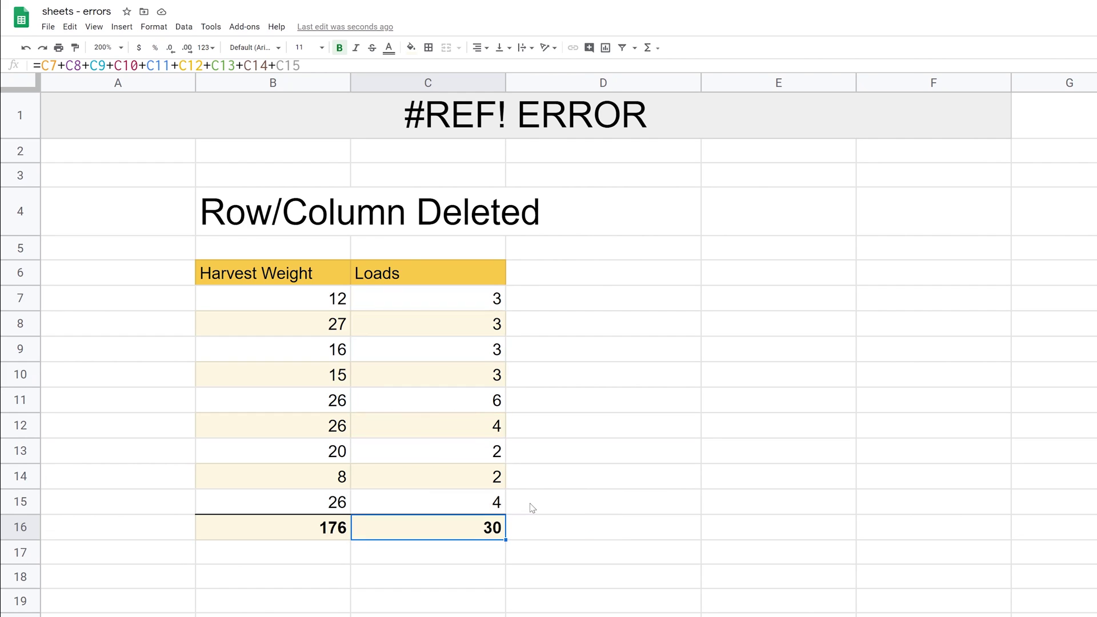
Delete table row 12 so Harvest Weight drops to 150 and C15 shows #REF!
left_click(23, 426)
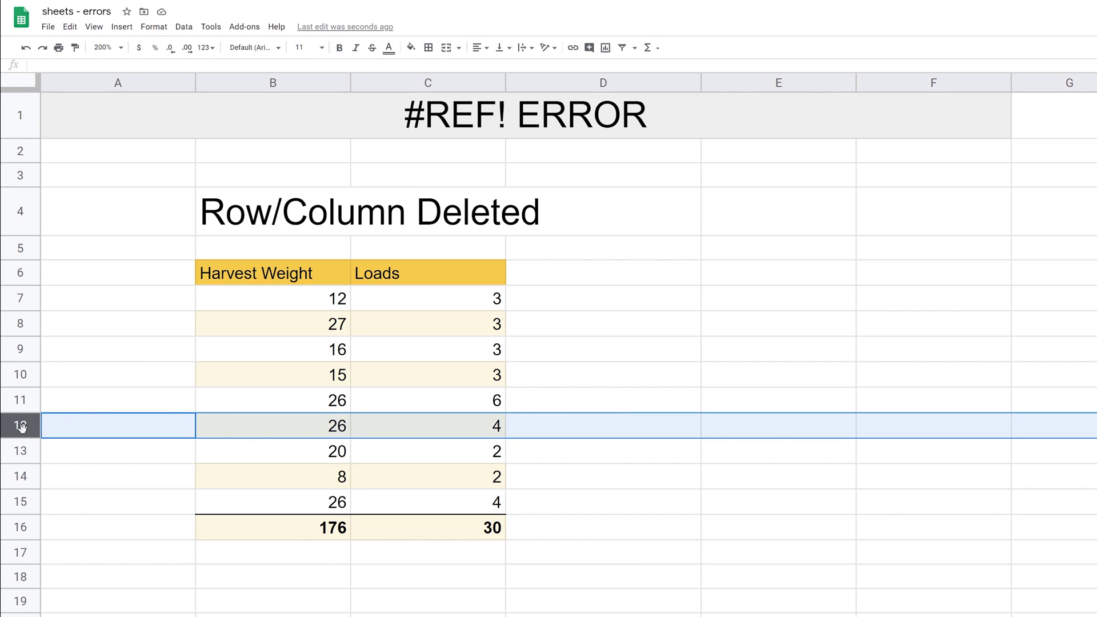
right_click(22, 426)
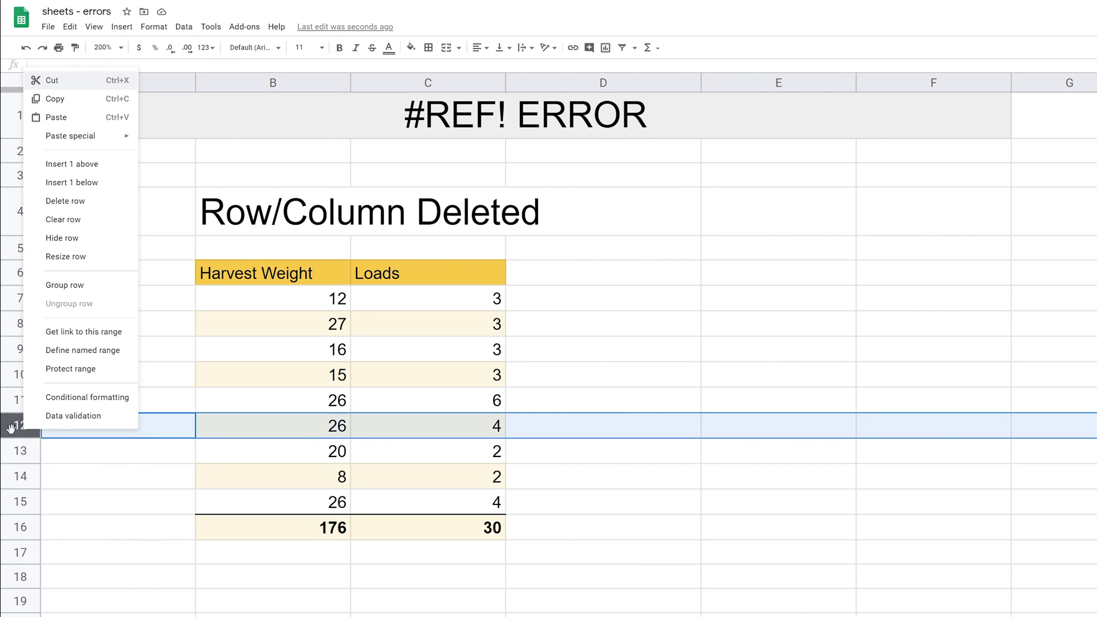
left_click(88, 209)
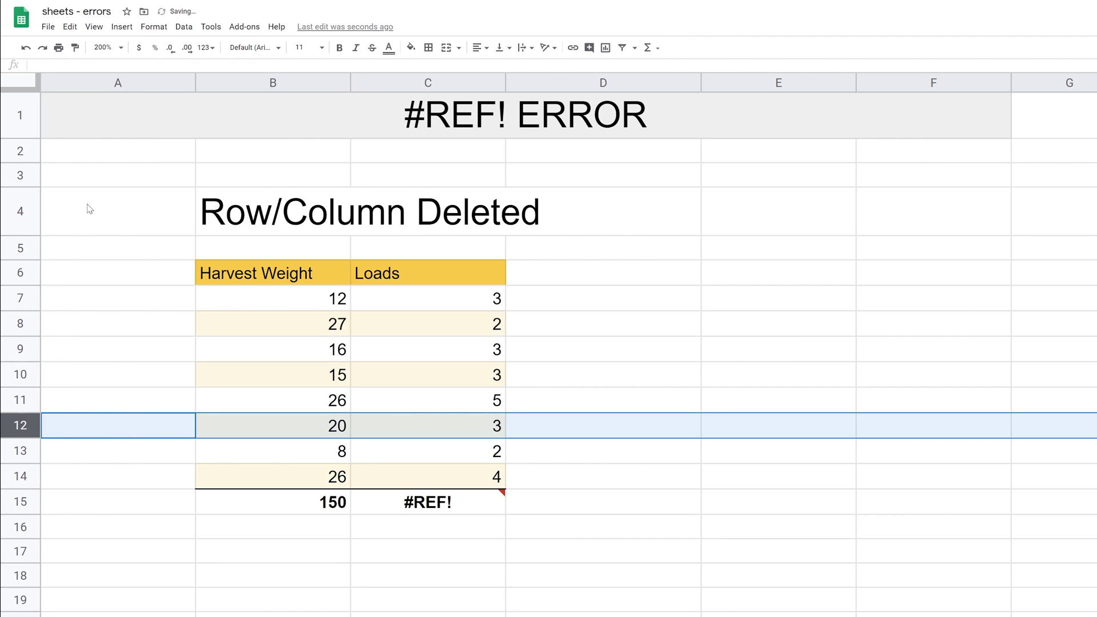
left_click(444, 509)
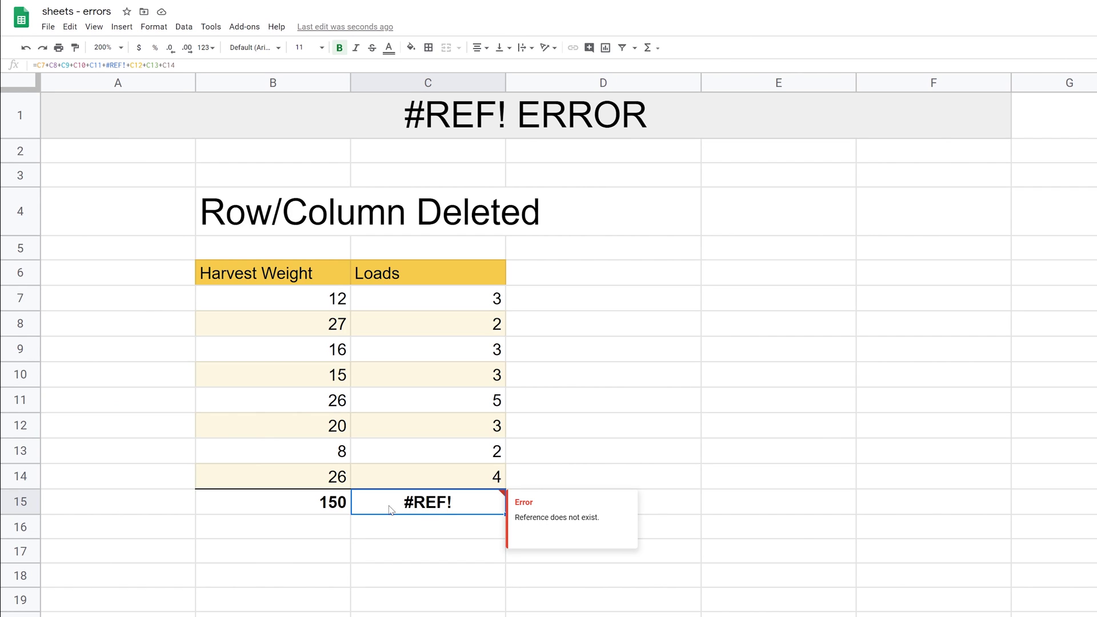
left_click(338, 511)
double_click(339, 510)
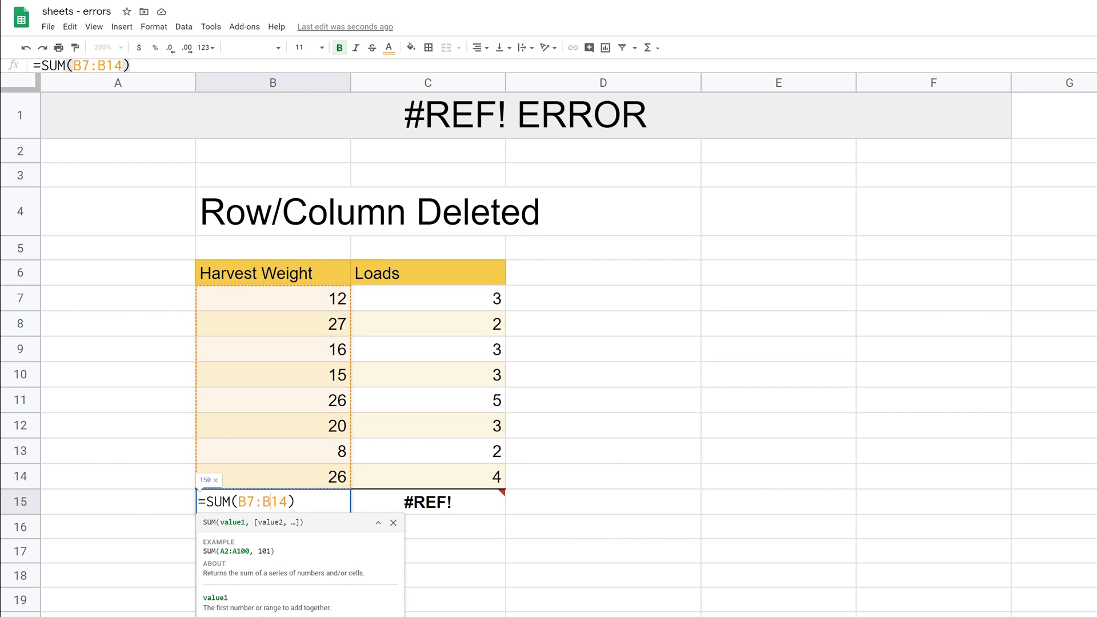
key("Escape")
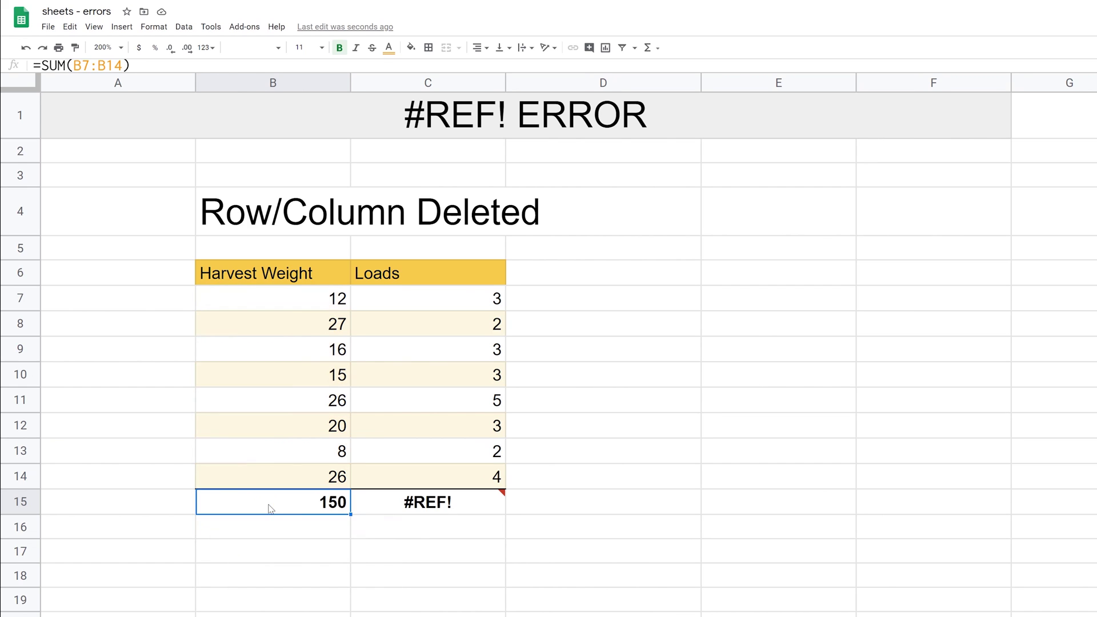
left_click(389, 508)
key("Return")
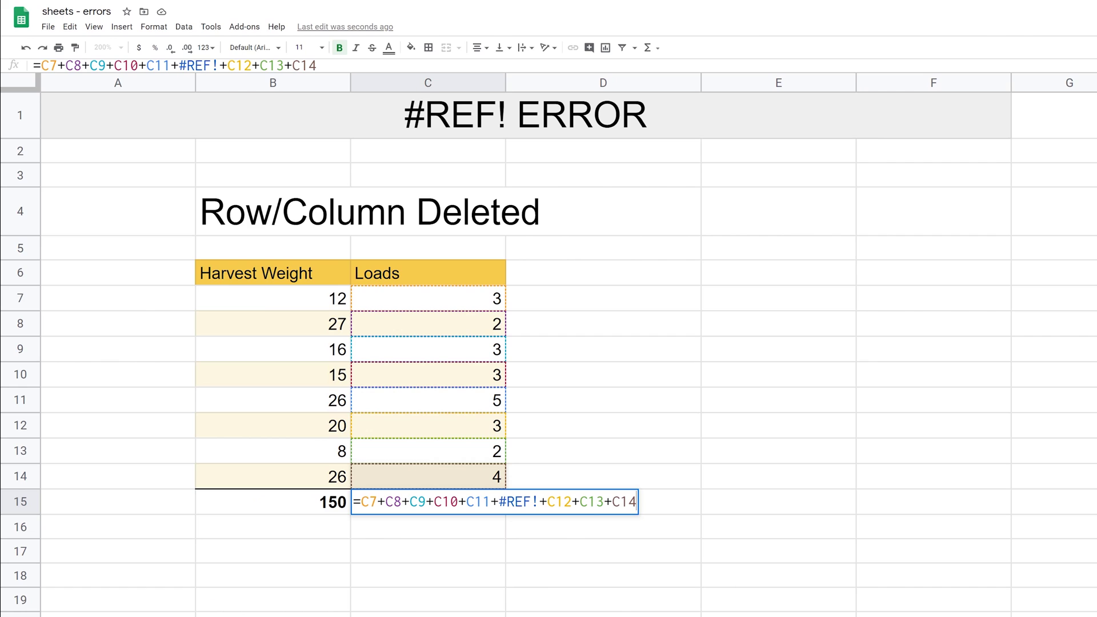
left_click_drag(498, 502, 530, 502)
key("shift+Right")
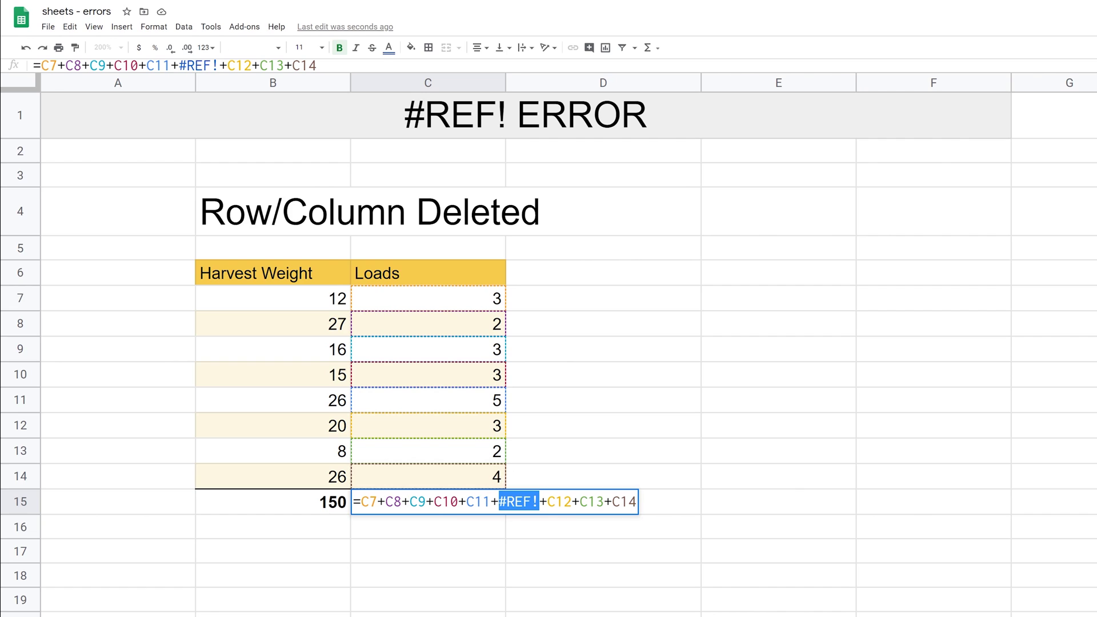
key("Escape")
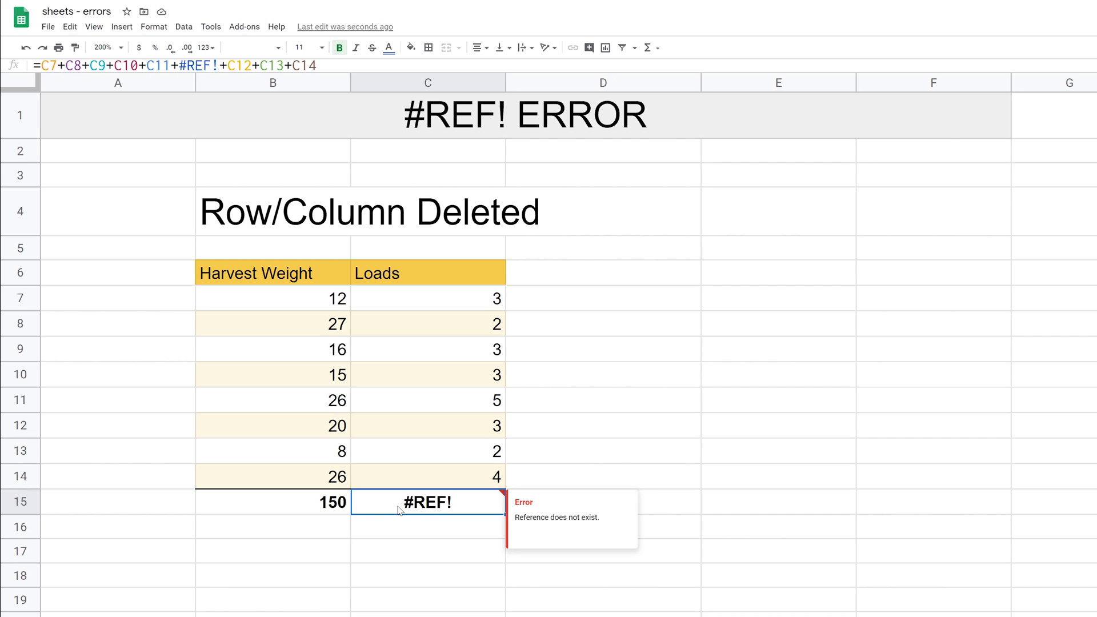
left_click(340, 511)
key("Return")
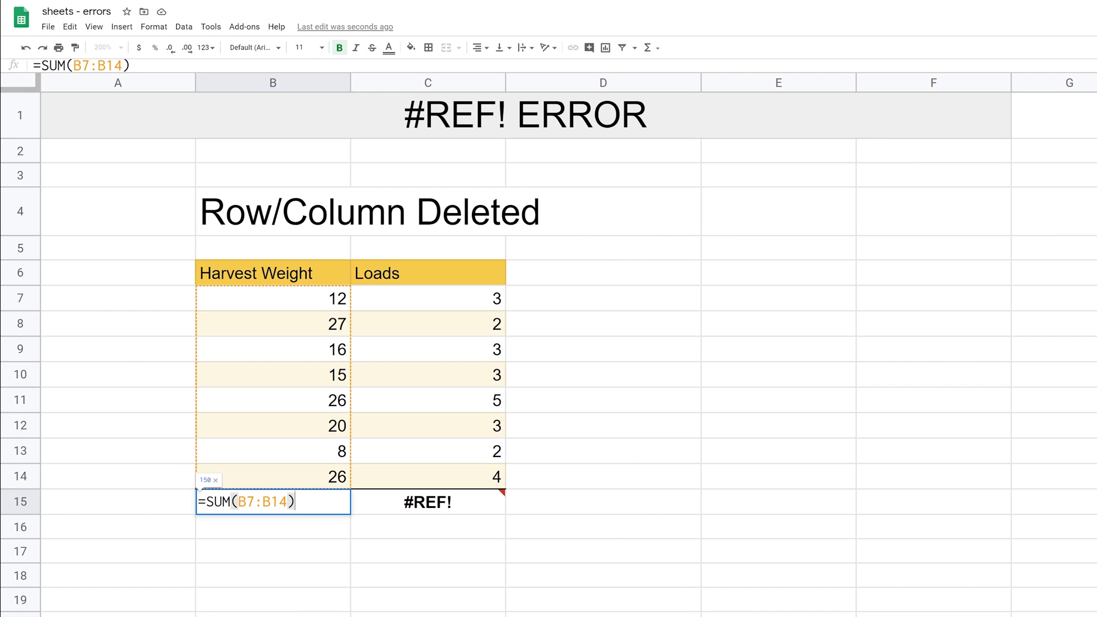
key("Escape")
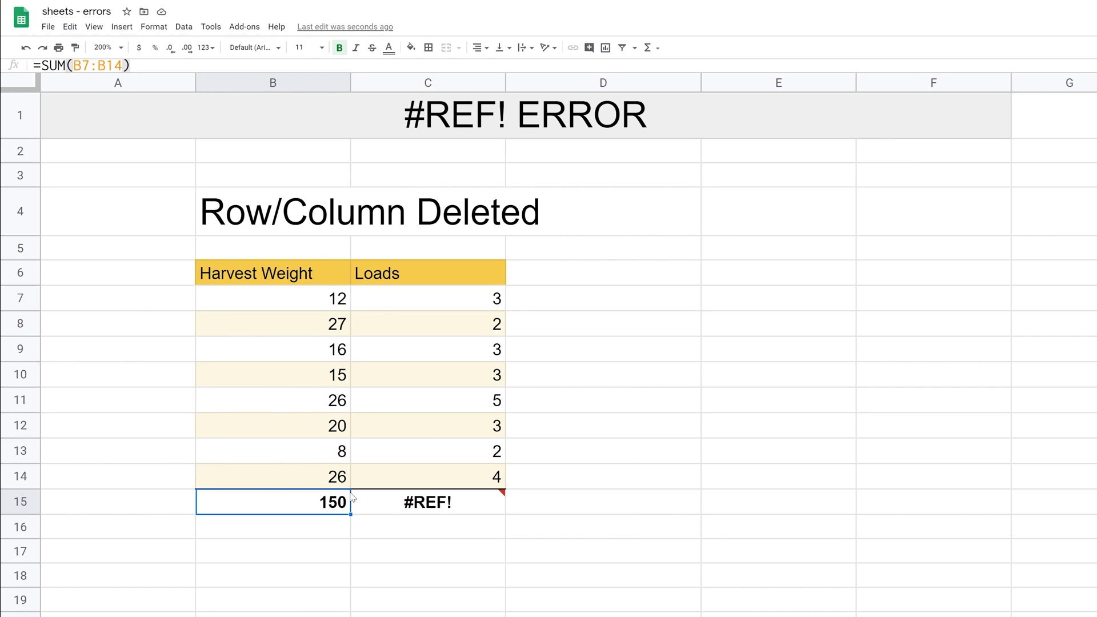
Undo the row deletion and clear the weight and loads values in row 12.
left_click(27, 50)
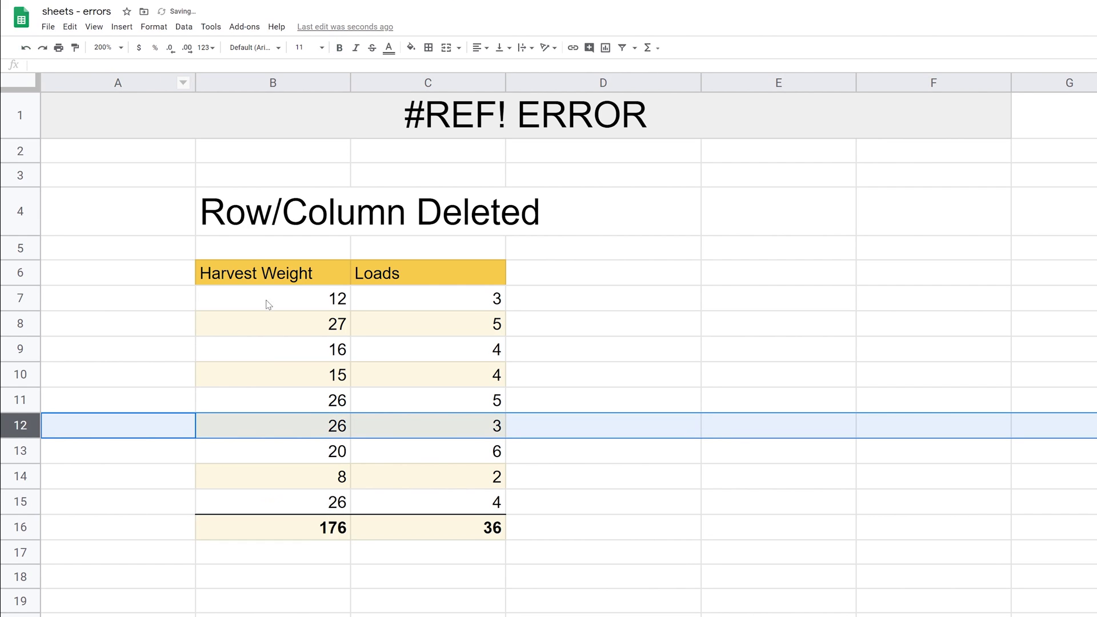
left_click_drag(280, 431, 394, 433)
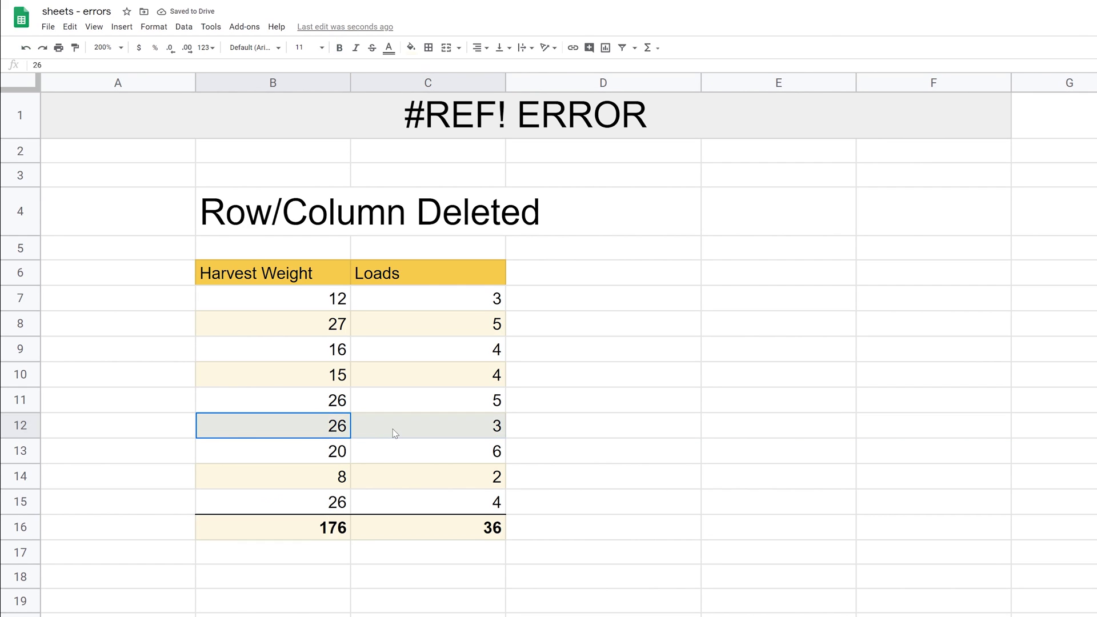
key("Delete")
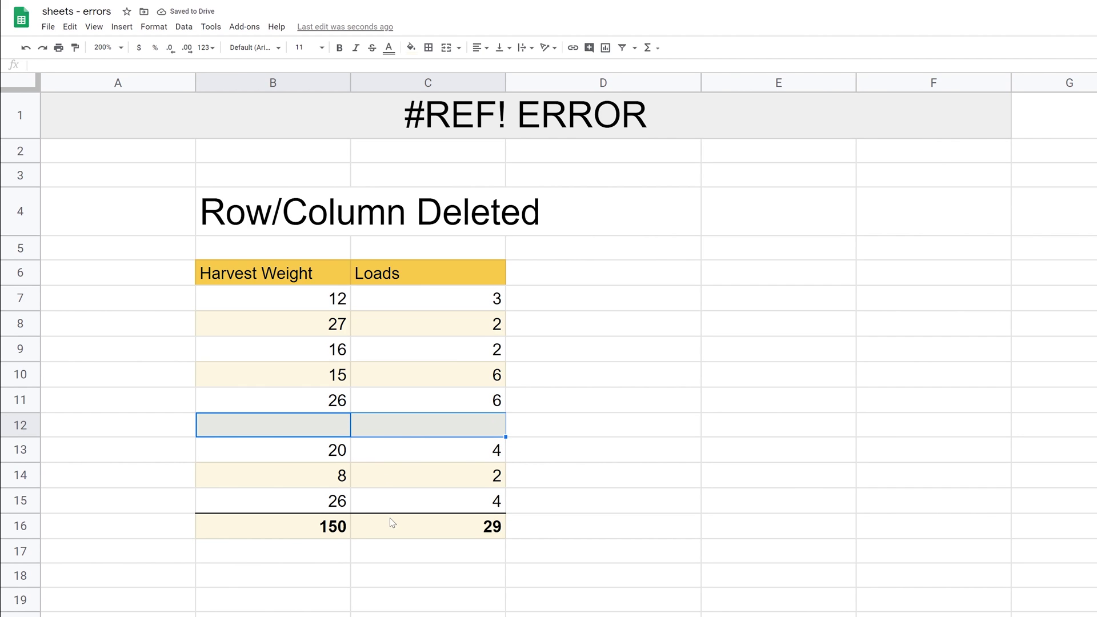
left_click(406, 424)
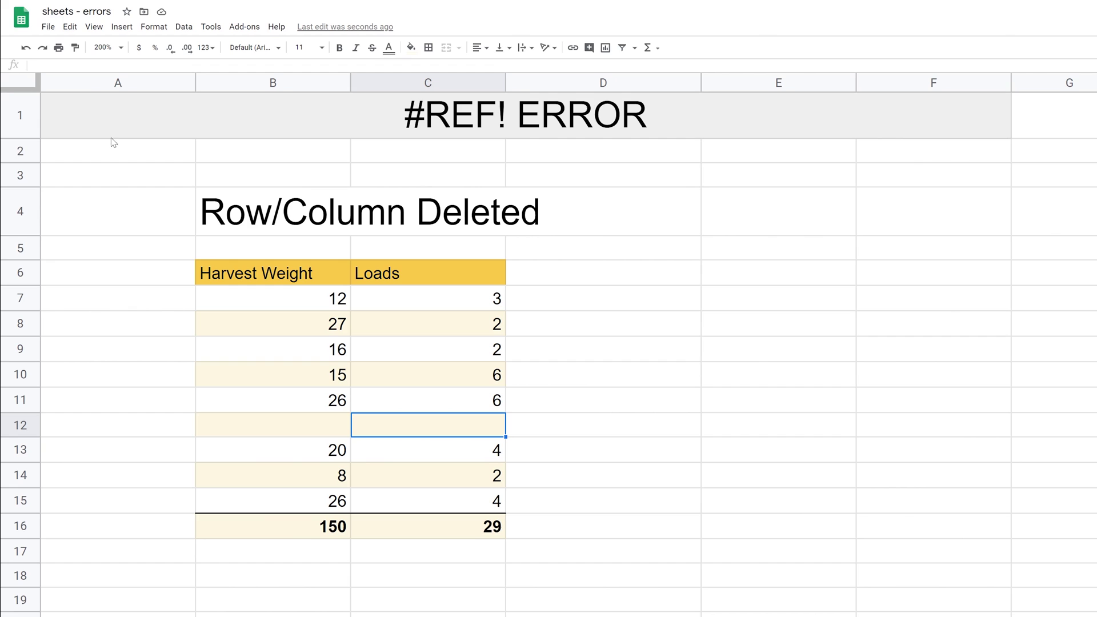
Delete the emptied row 12 and inspect the #REF! reference inside the C15 formula.
right_click(21, 426)
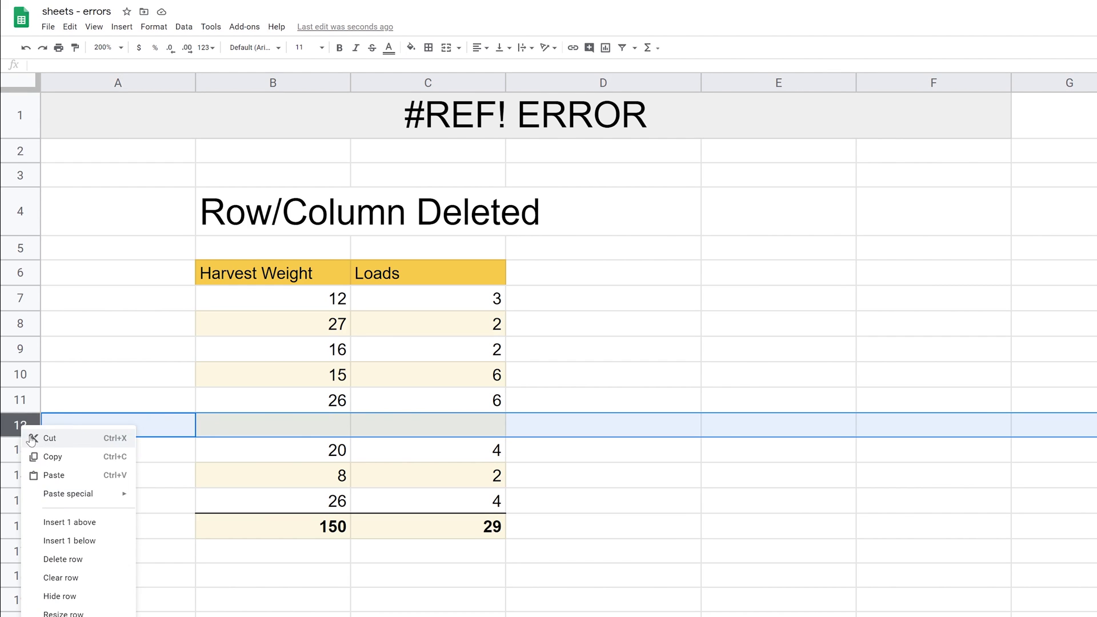
left_click(74, 558)
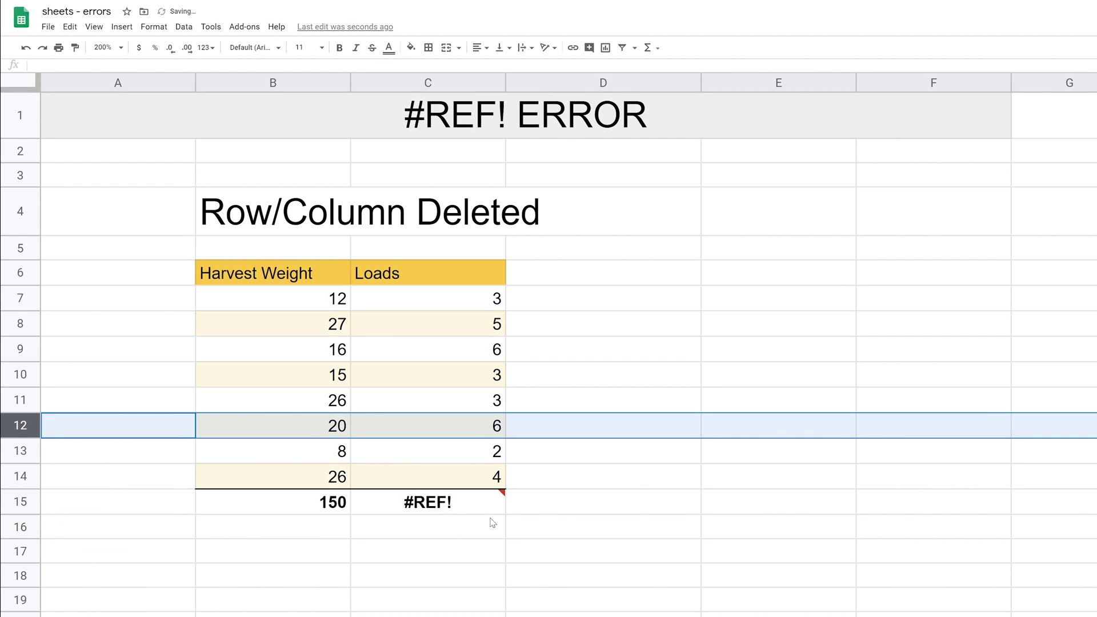
left_click(473, 511)
double_click(474, 511)
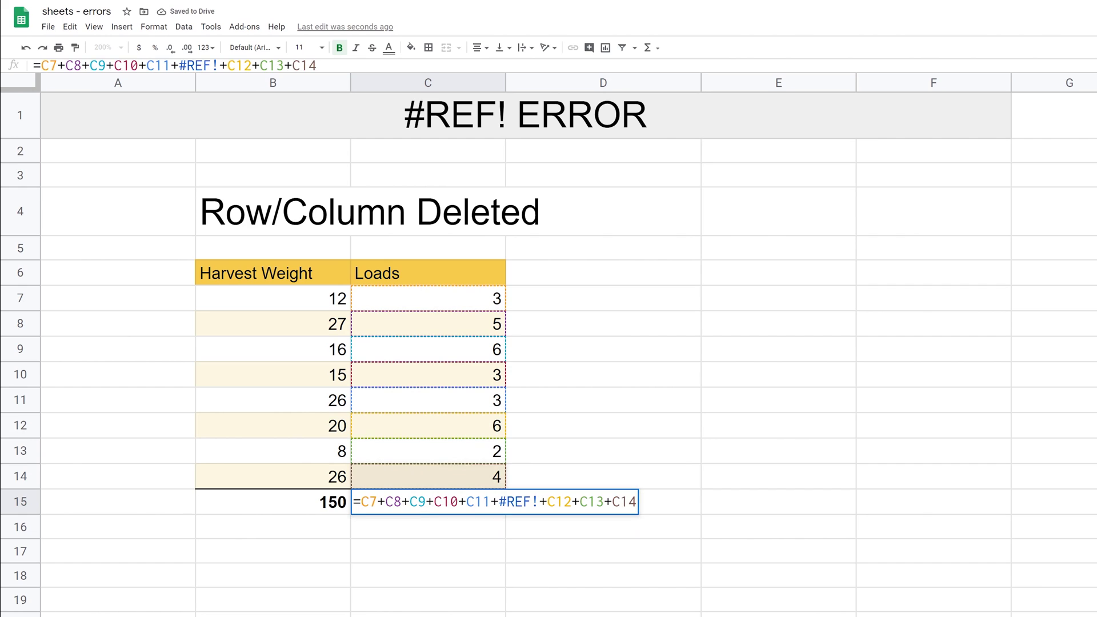
left_click_drag(361, 502, 637, 502)
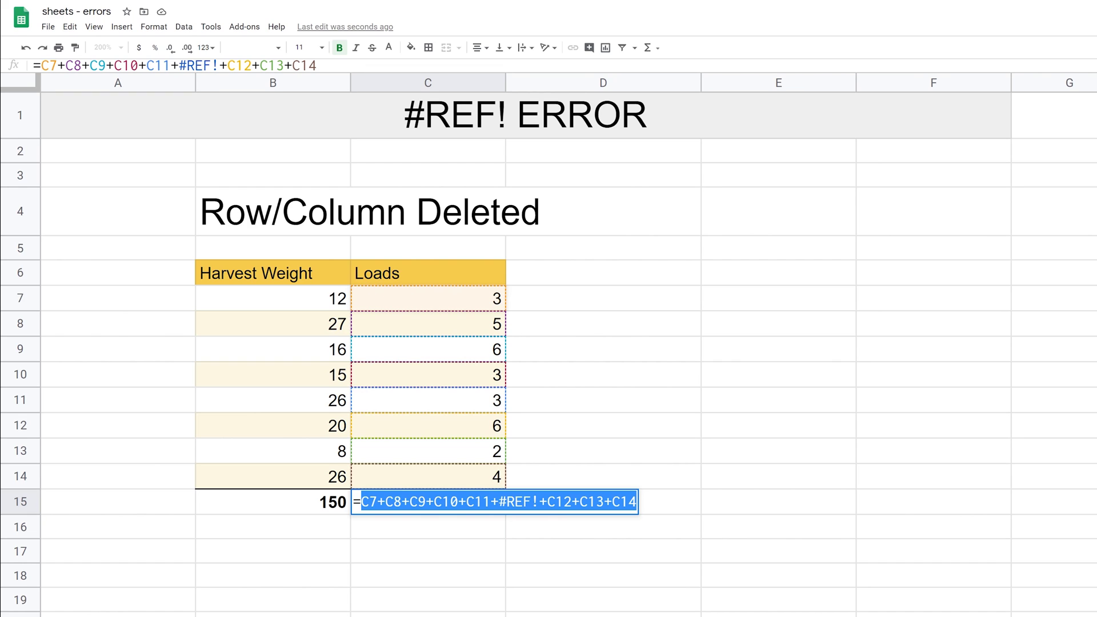
Wrap the C15 Loads formula in IFERROR with the message "Please delete cell contents, not rows.".
key("Escape")
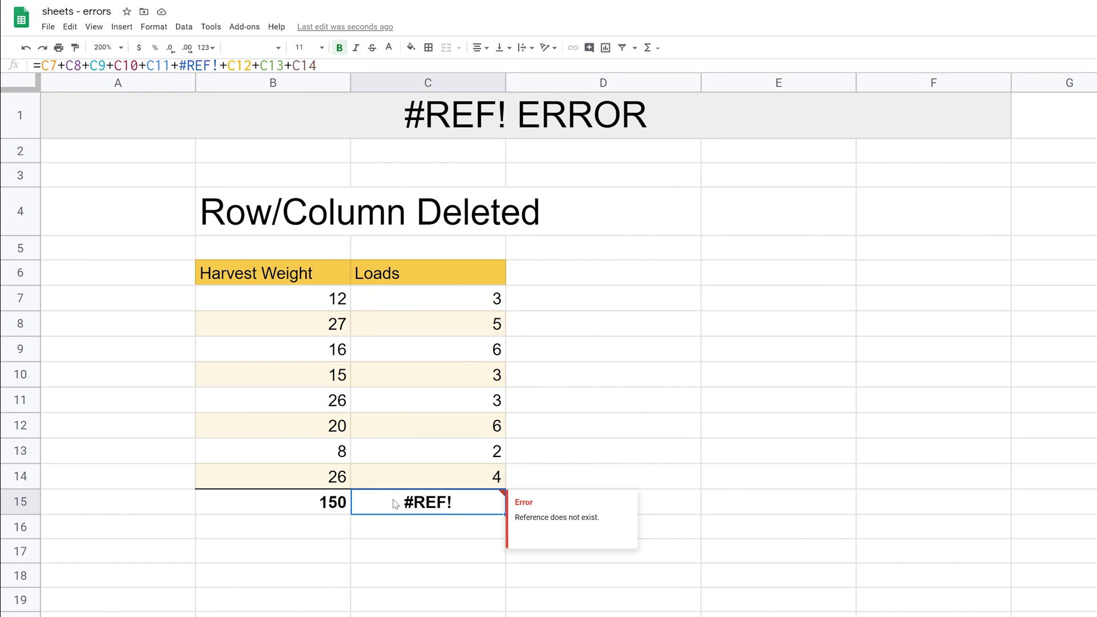
double_click(394, 502)
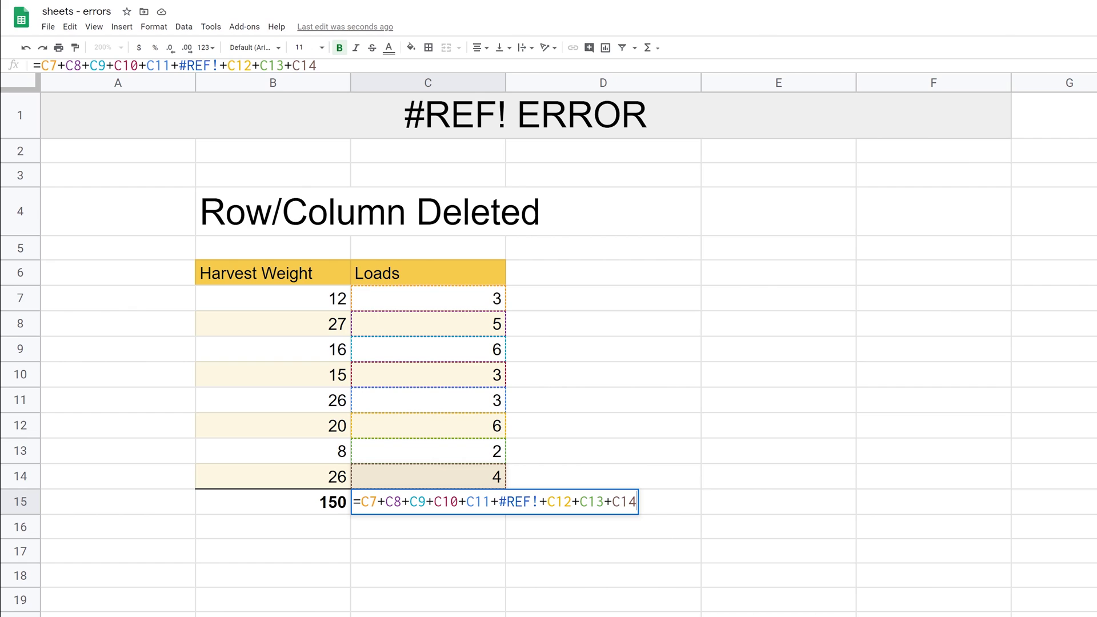
key("Home")
type("I")
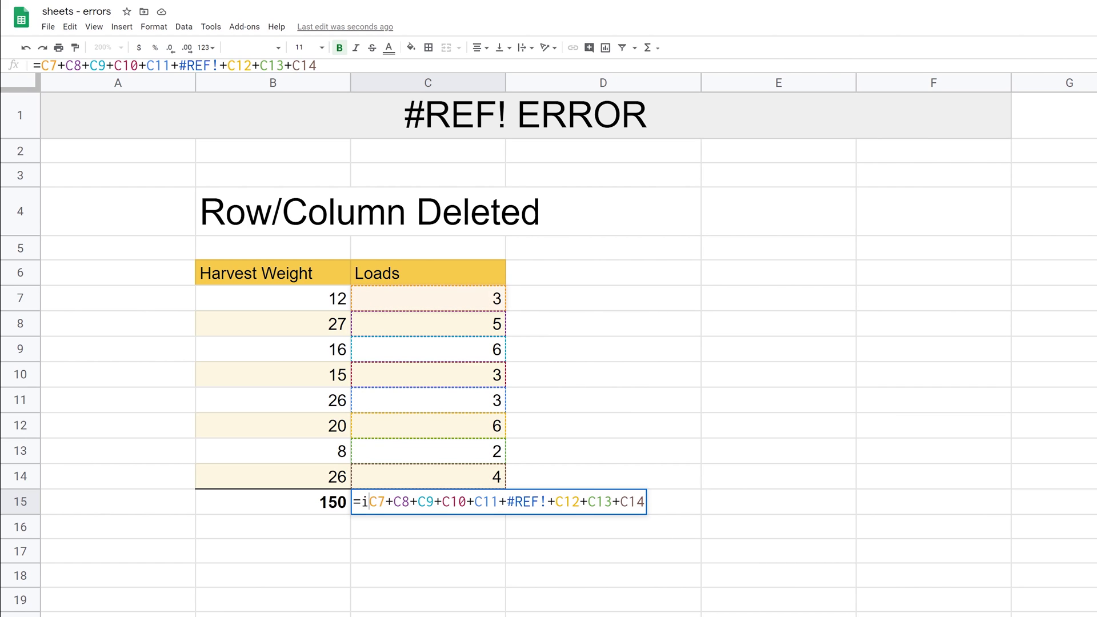
type("FERROR")
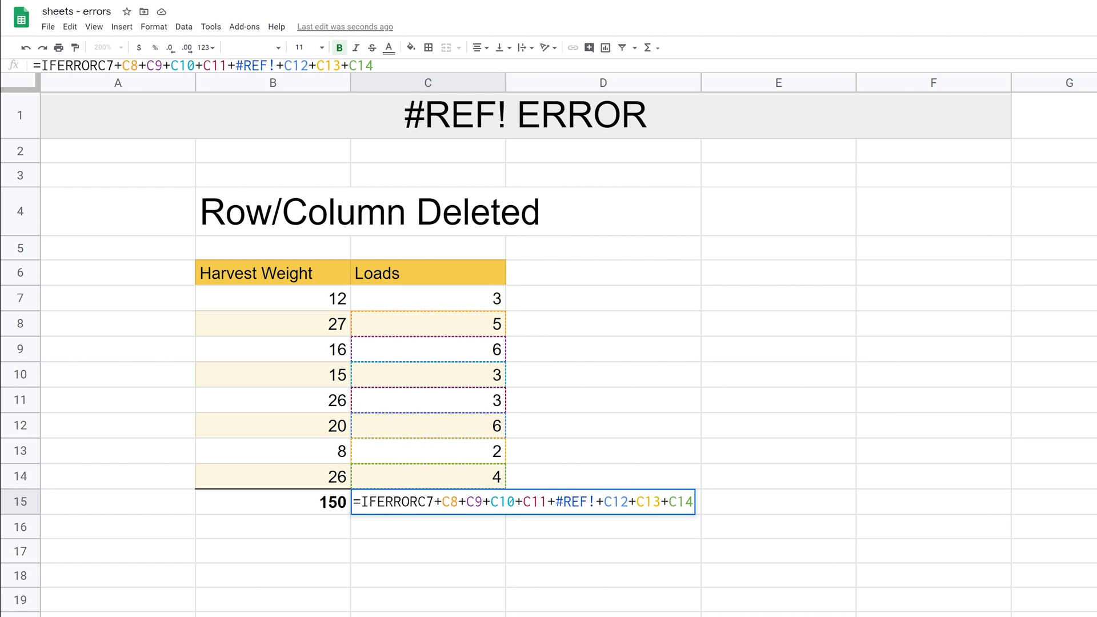
type("(")
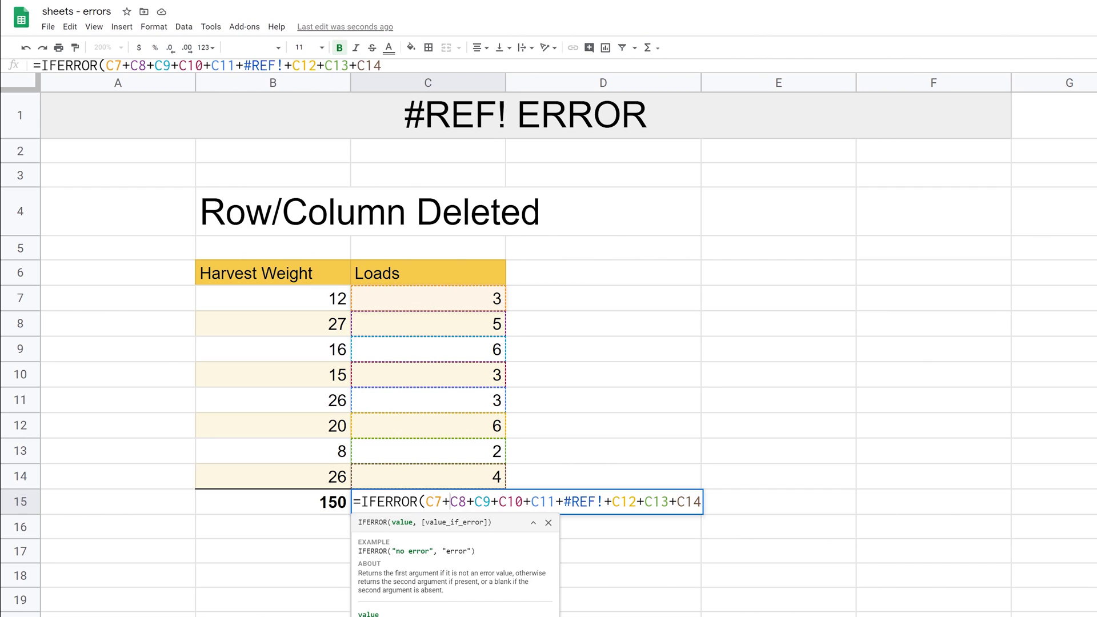
key("Right")
key("Right")
key("Right")
key("Right")
key("Right")
key("Right")
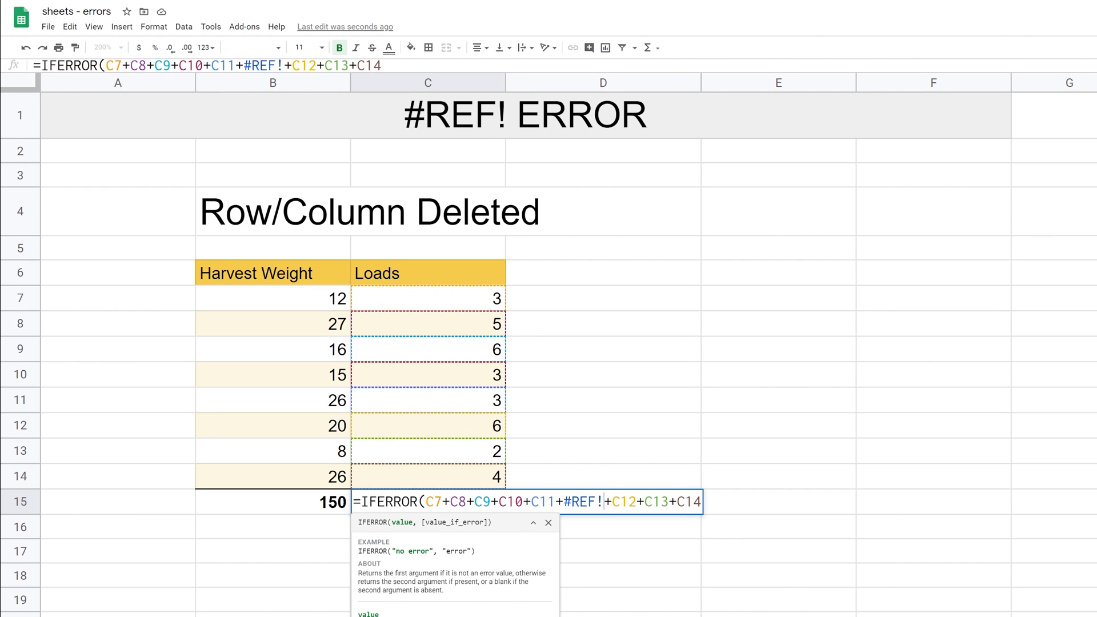
key("Right")
key("Right")
key("Right")
type(",")
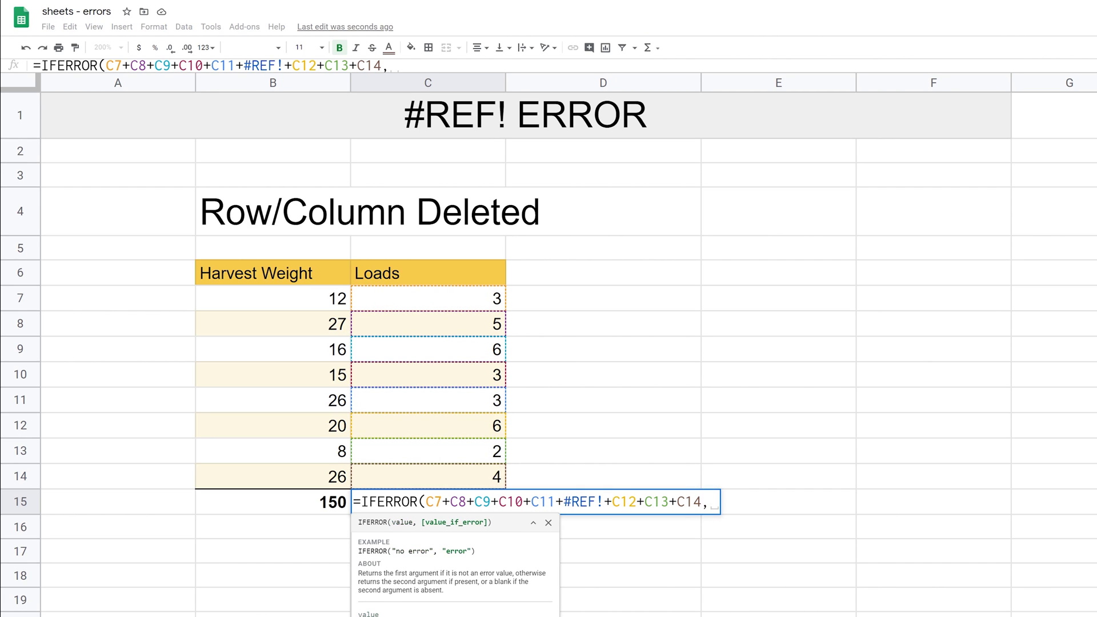
type("\"")
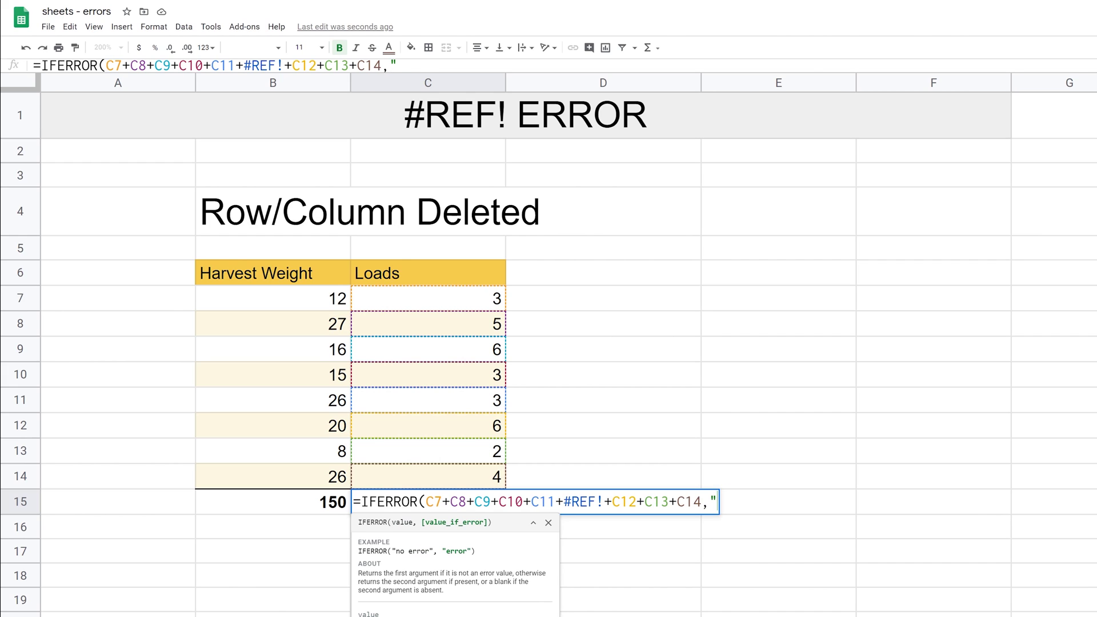
type("Please delete cel")
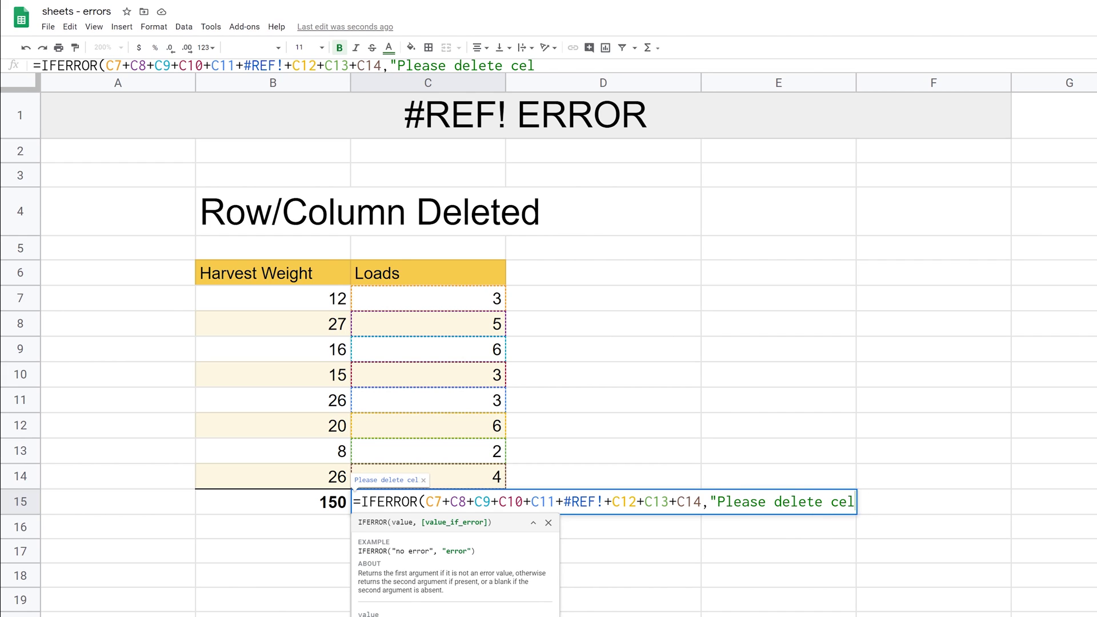
type("l contents, not rows.")
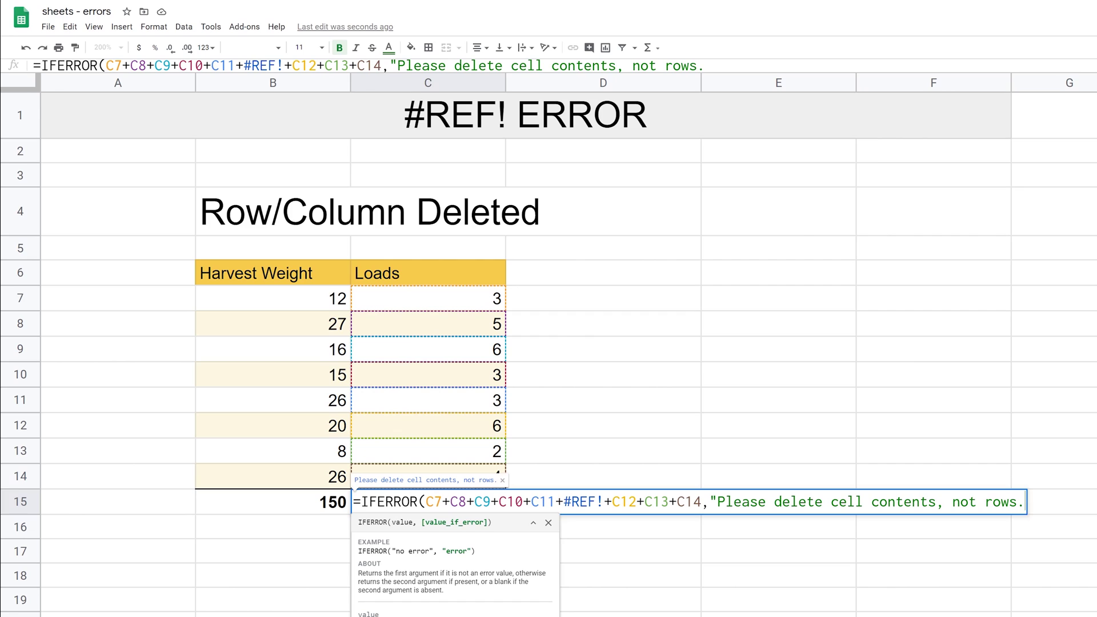
type("\")")
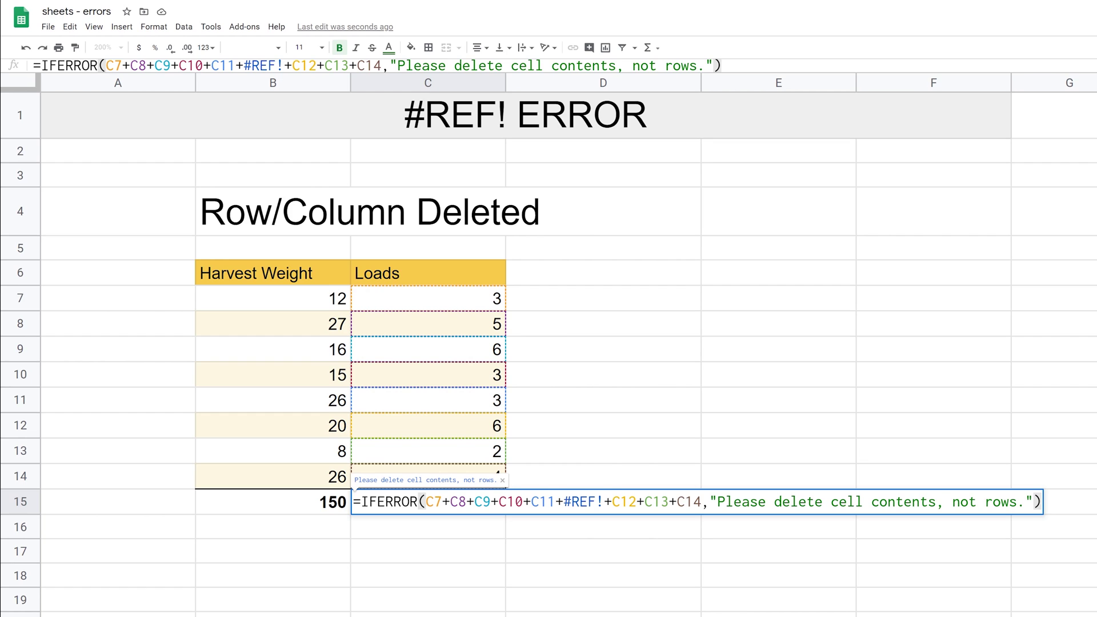
key("Return")
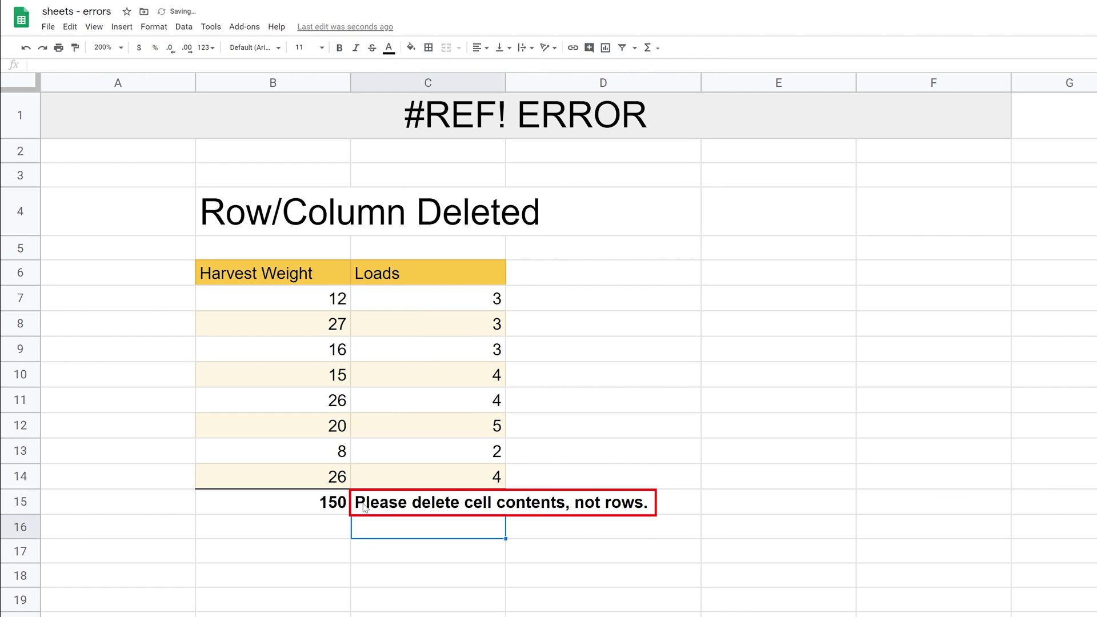
Review the IFERROR formula behind the C15 message without changing it.
left_click(438, 513)
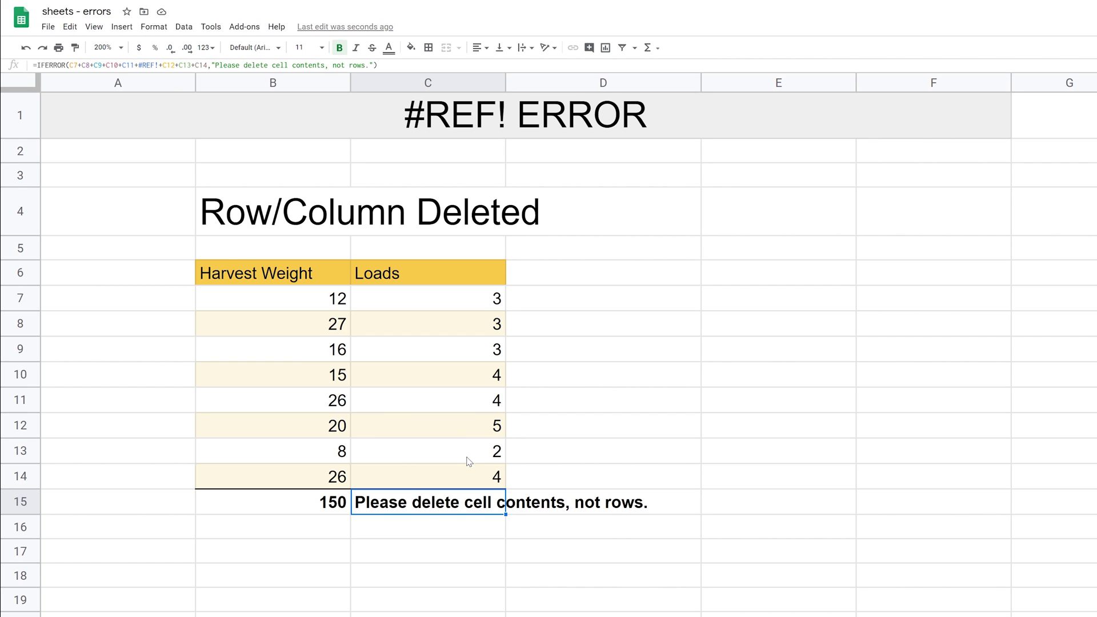
double_click(405, 506)
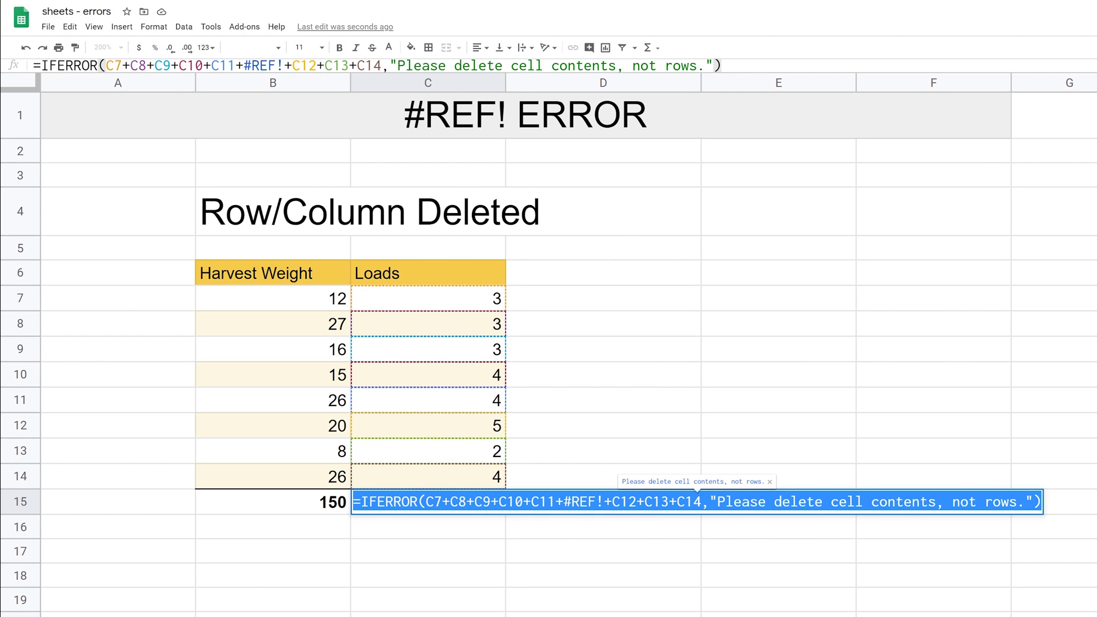
key("Escape")
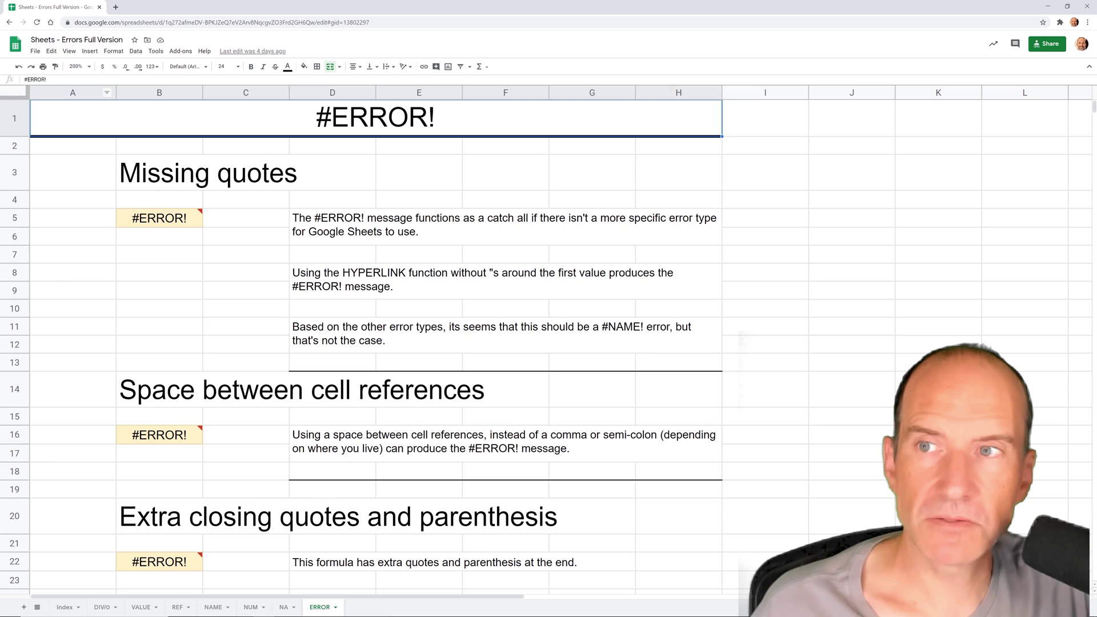
Show the File menu's Make a copy option for the workbook.
left_click(40, 54)
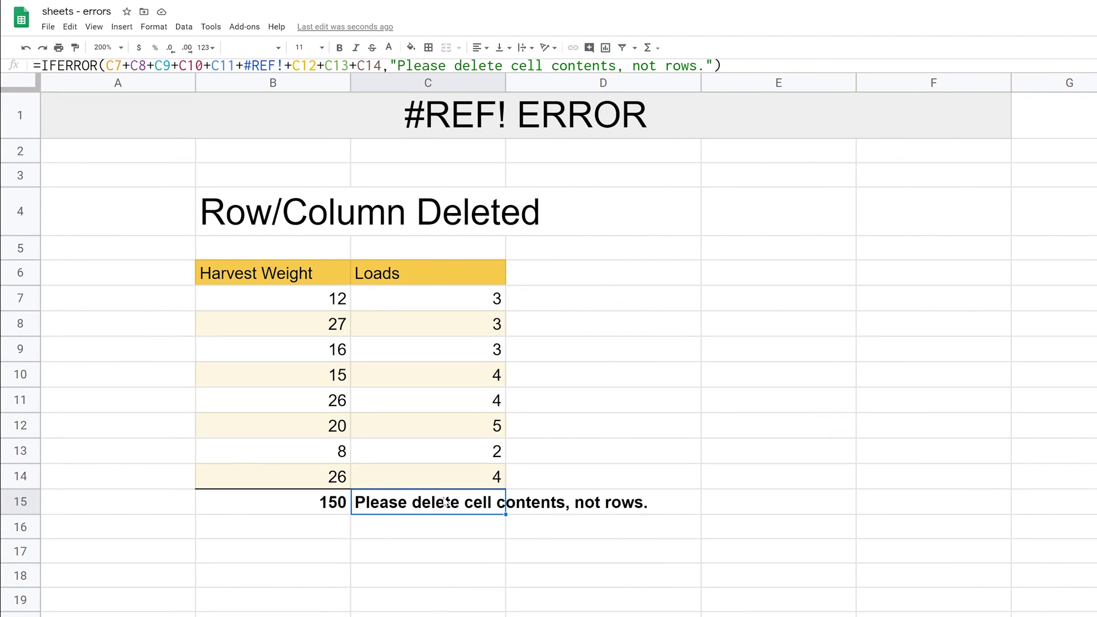
Scroll down to the Circular Reference example and select the #REF! Acres total in B36.
scroll(452, 485, "down", 1)
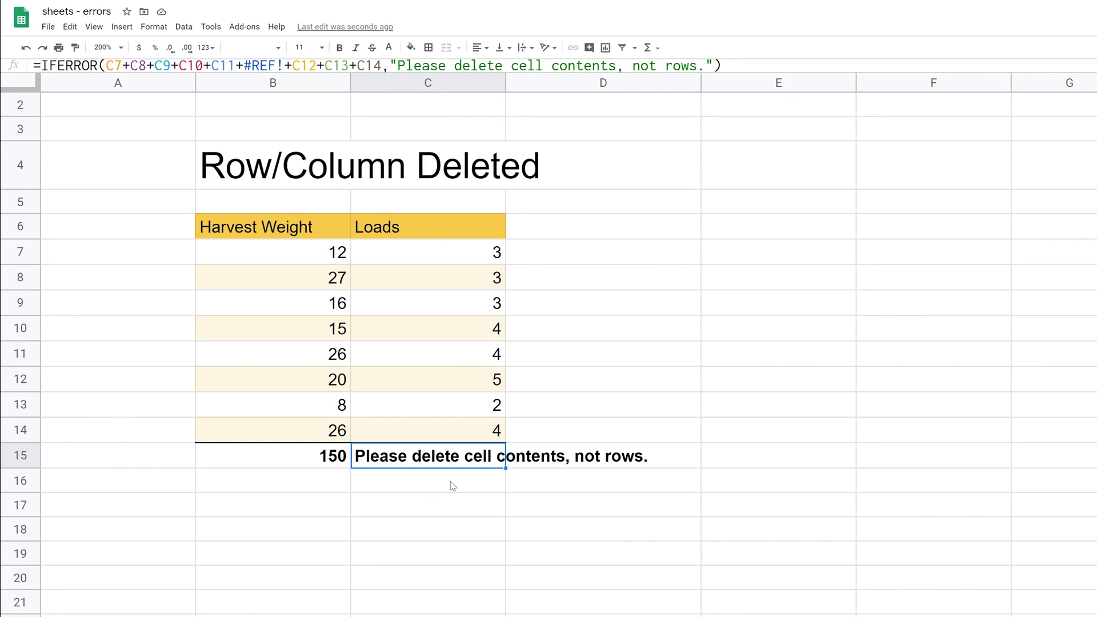
scroll(452, 485, "down", 4)
scroll(451, 486, "down", 2)
scroll(451, 485, "down", 2)
scroll(452, 487, "down", 3)
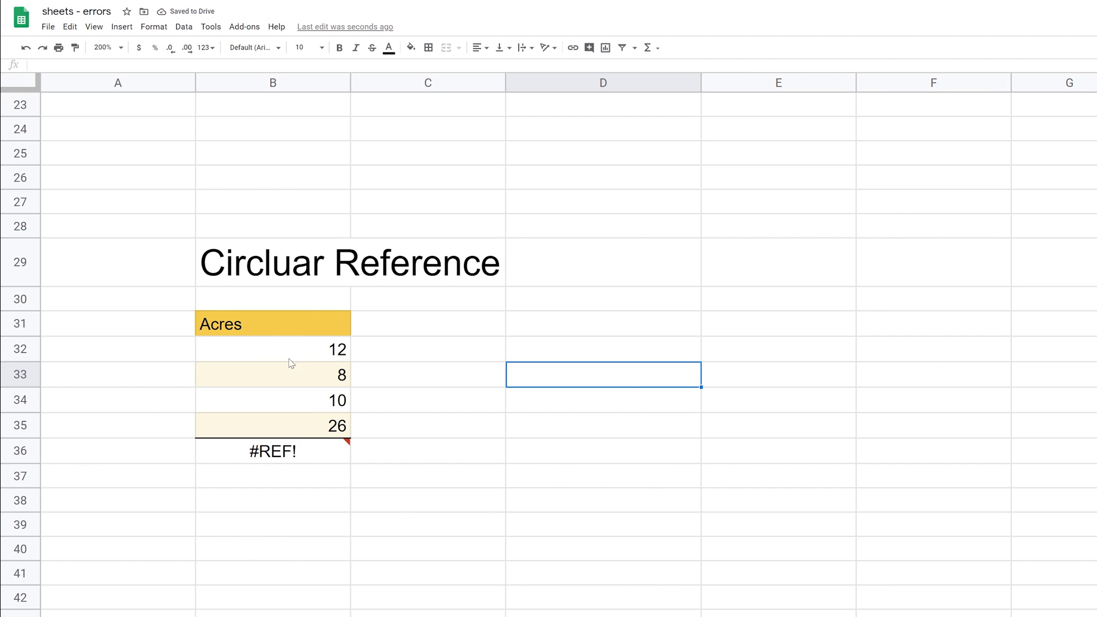
left_click(314, 453)
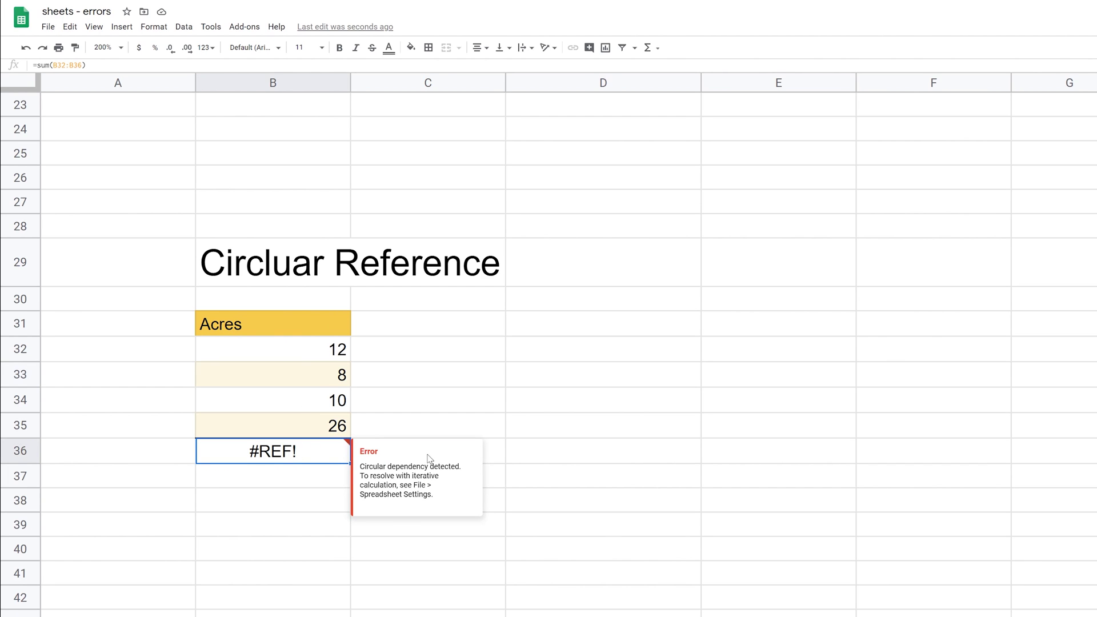
Enter =SUM(B32:B35) in B36 so the Acres total reads 56, and verify it.
type("=sum(")
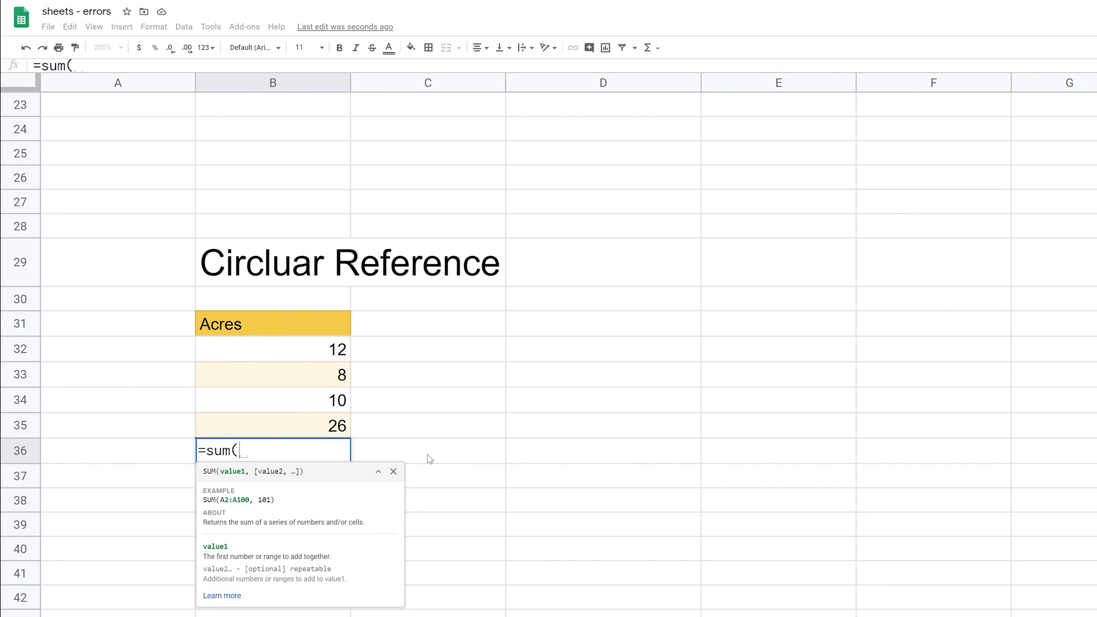
key("Up")
key("shift+Up")
key("shift+Up")
key("shift+Up")
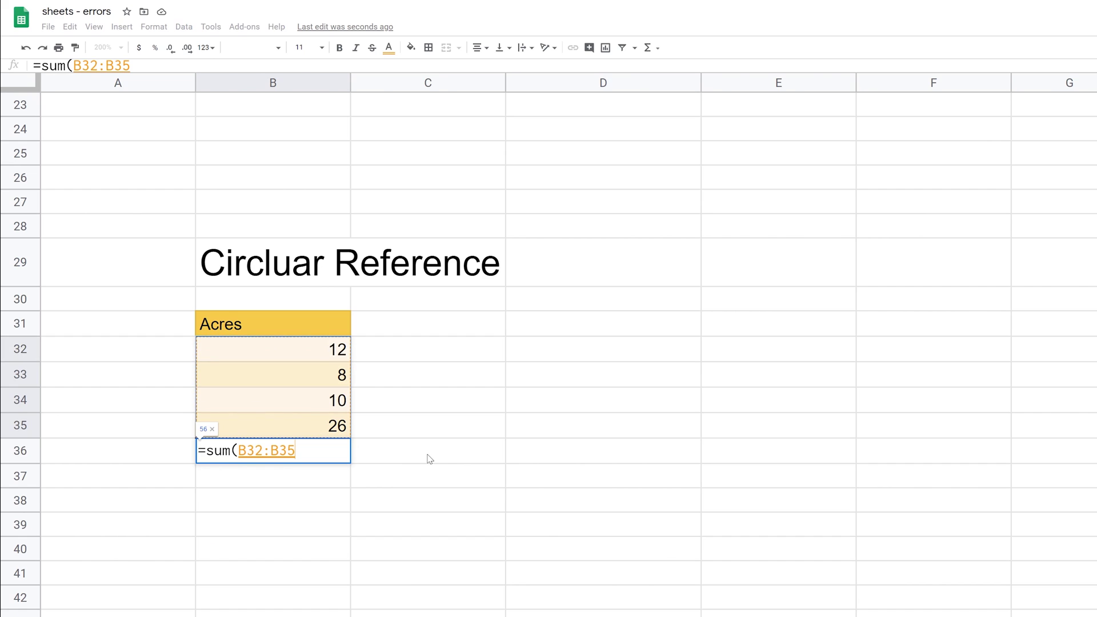
type(")")
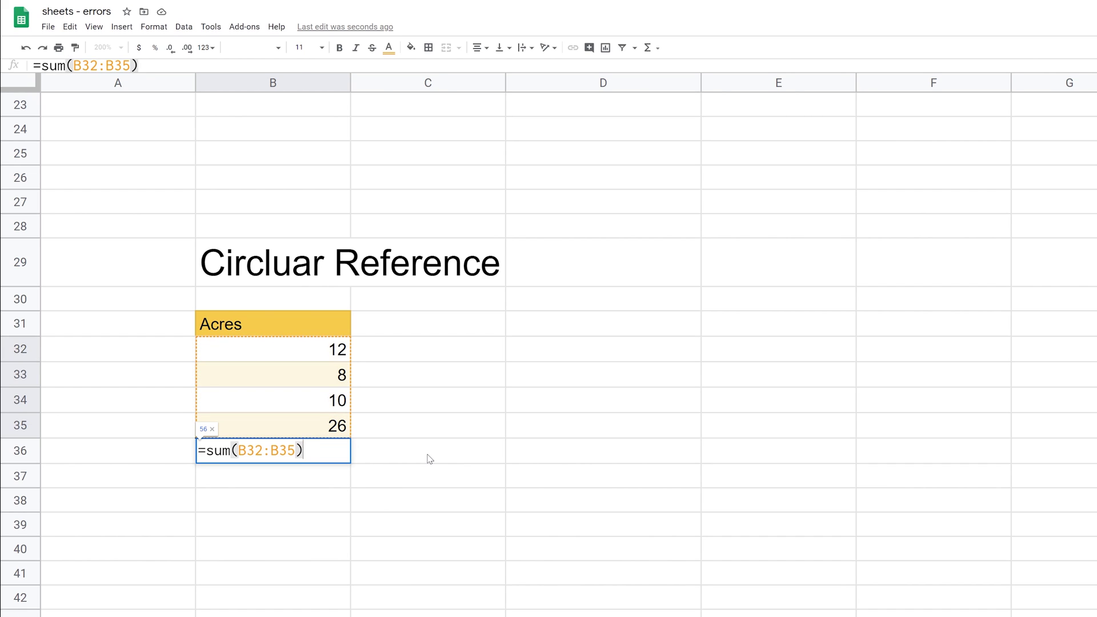
key("Return")
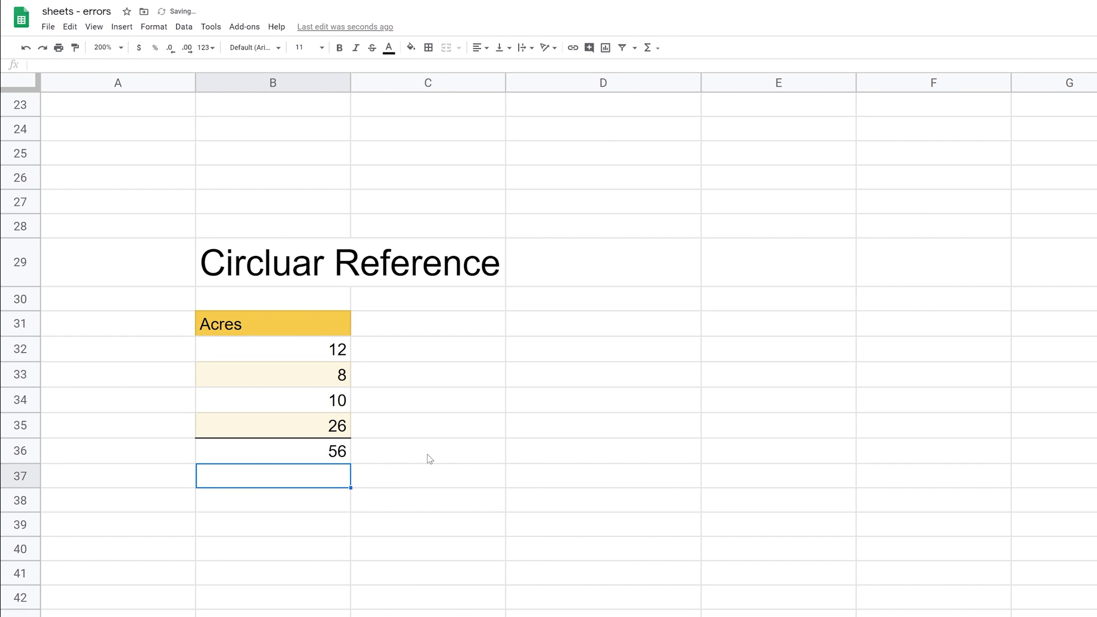
left_click_drag(320, 357, 319, 439)
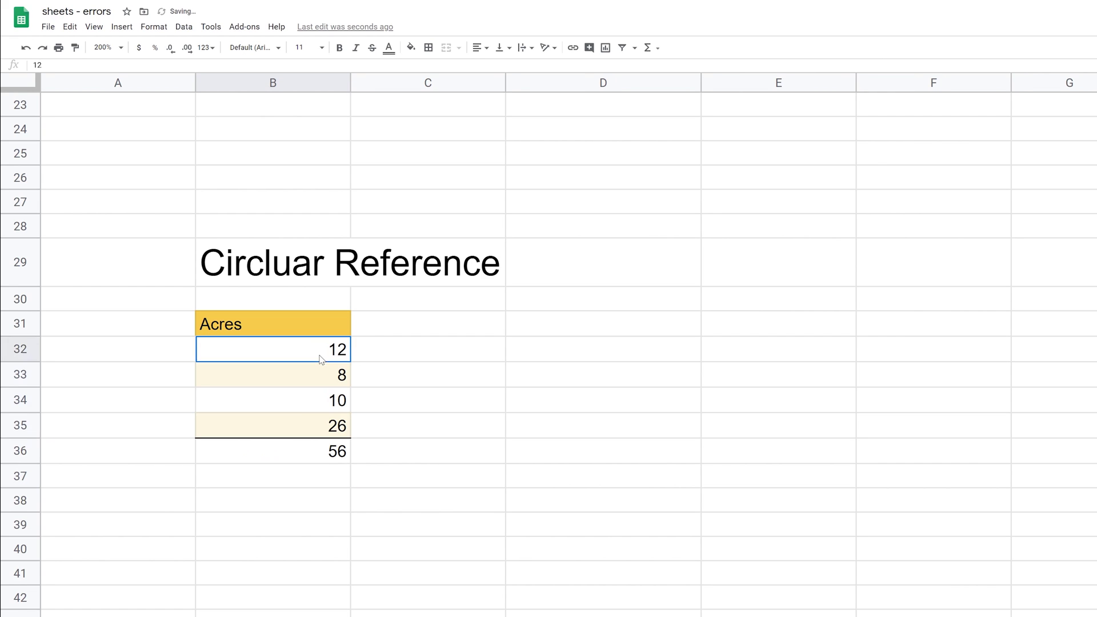
left_click(317, 453)
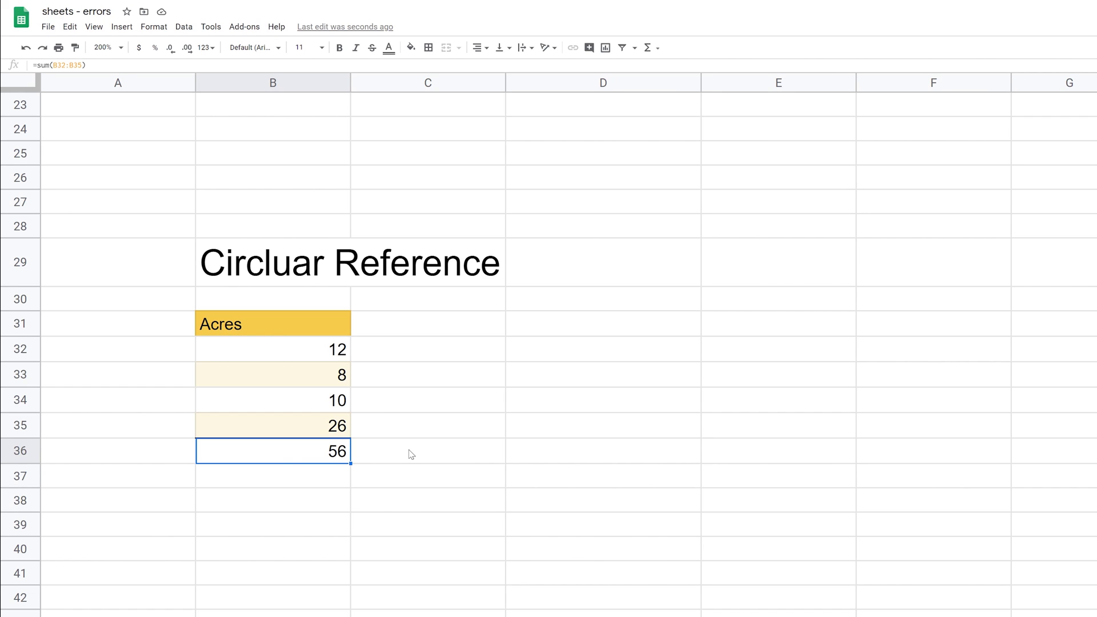
Change the B36 formula to =sum(B32:B37) so the total includes its own cell.
key("F2")
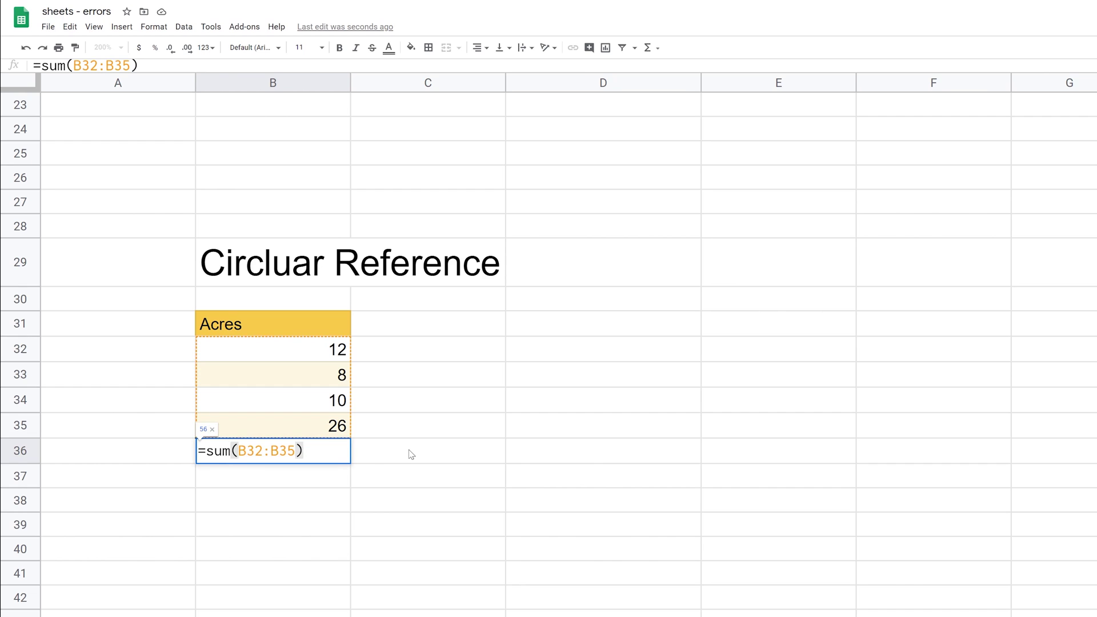
key("Left")
key("shift+Left")
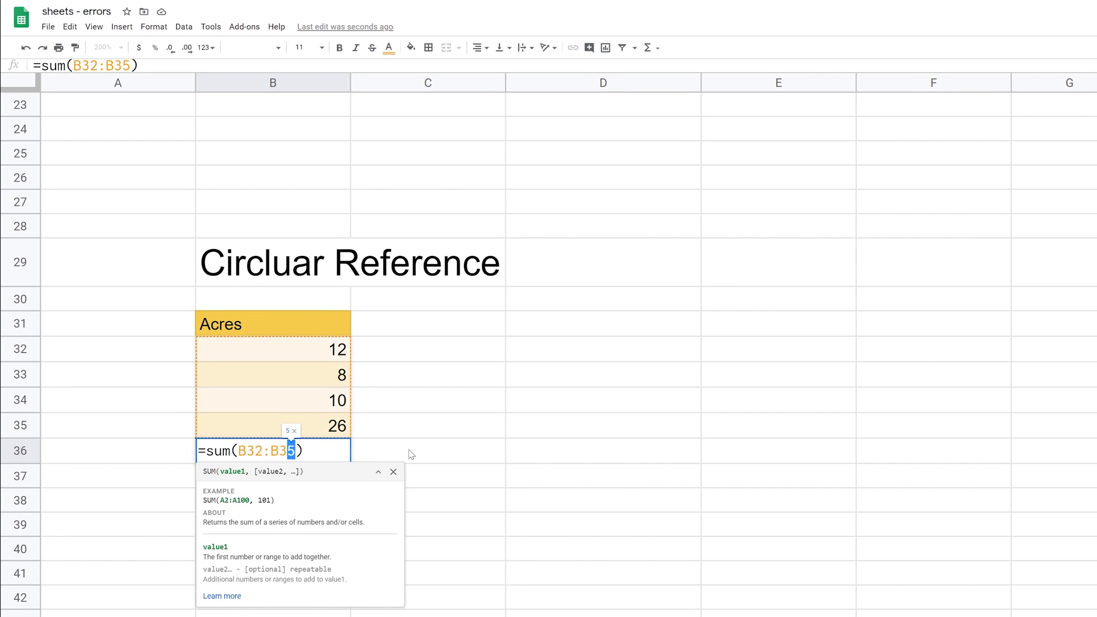
type("7")
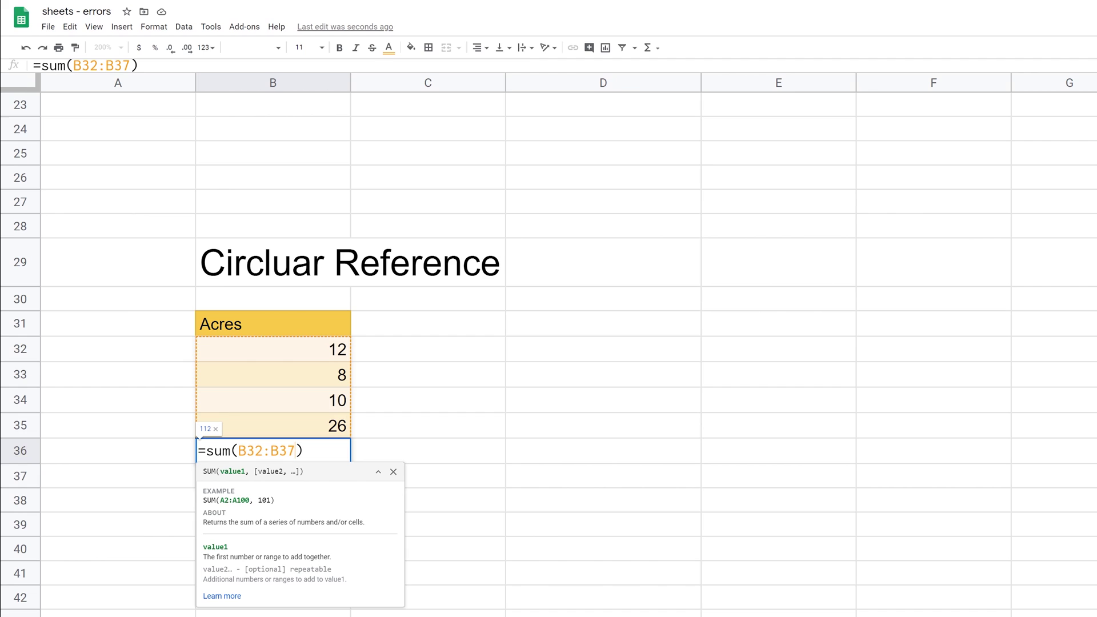
key("Return")
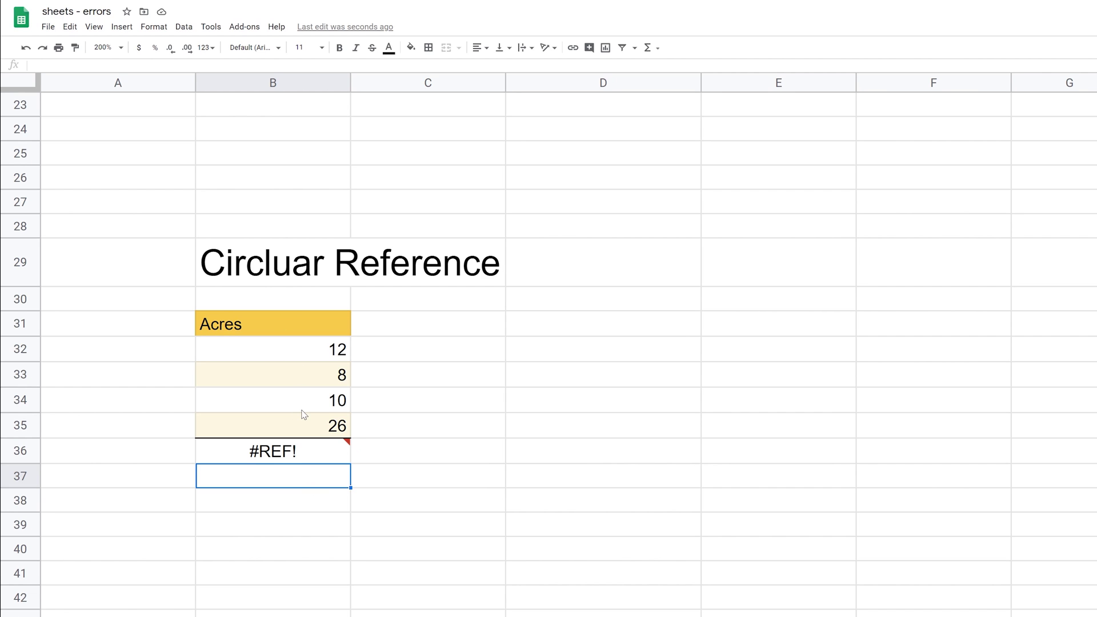
Read B36's circular dependency error message, then reopen its =sum(B32:B37) formula.
left_click(320, 452)
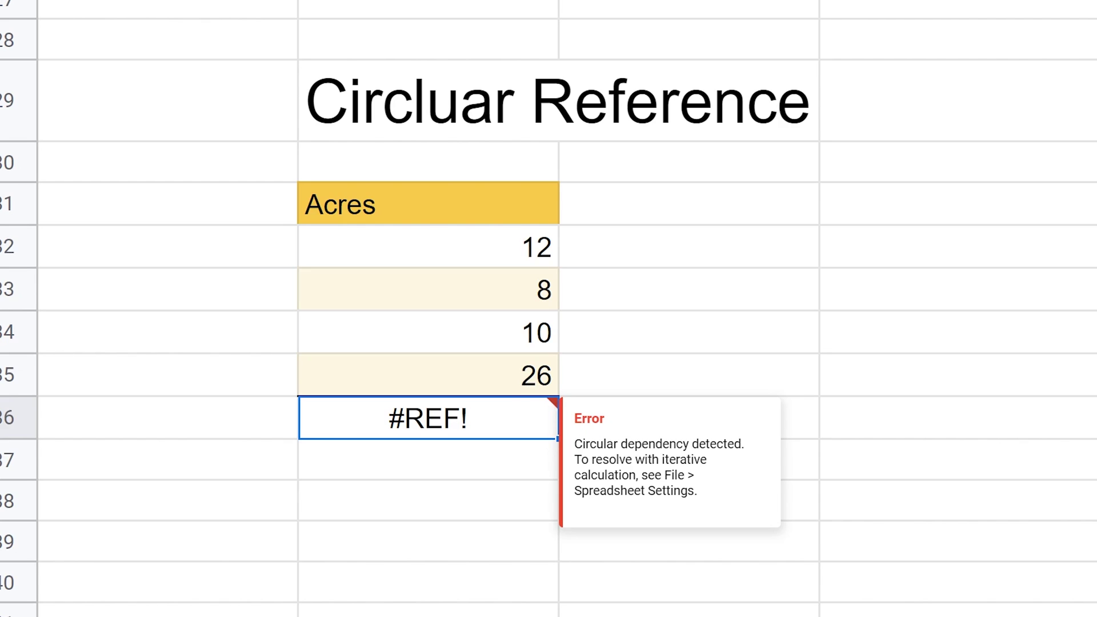
left_click_drag(582, 444, 662, 444)
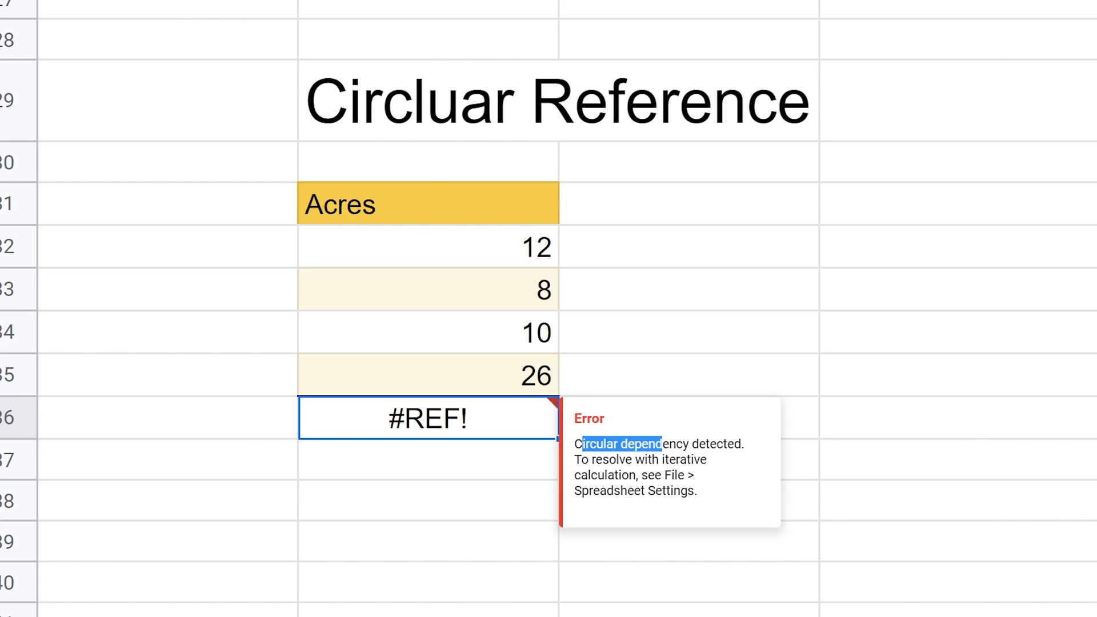
double_click(524, 434)
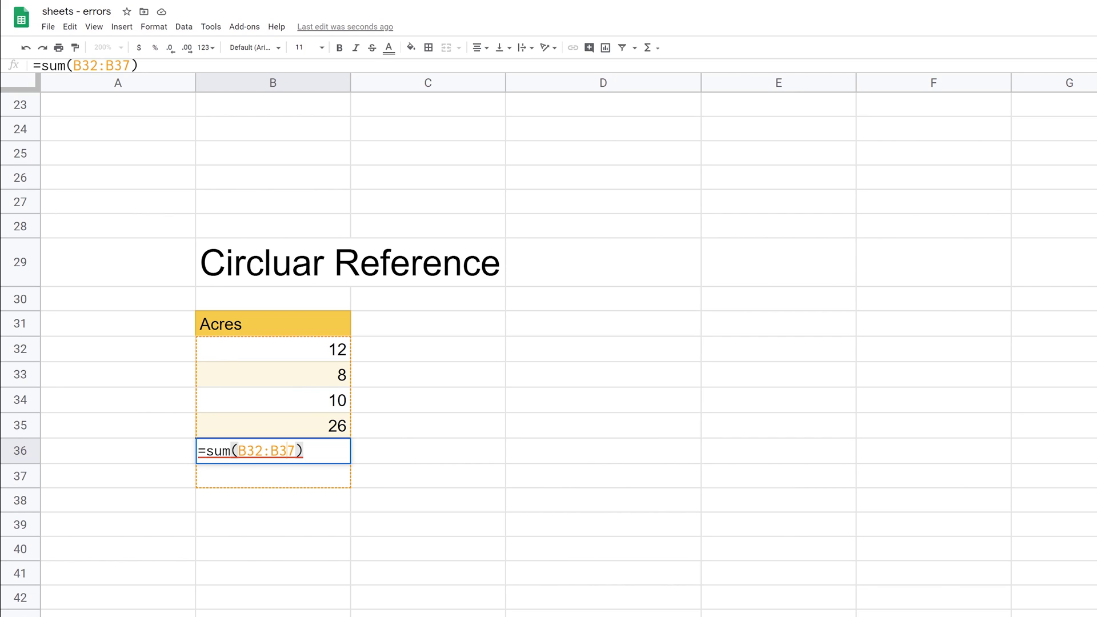
key("shift+Right")
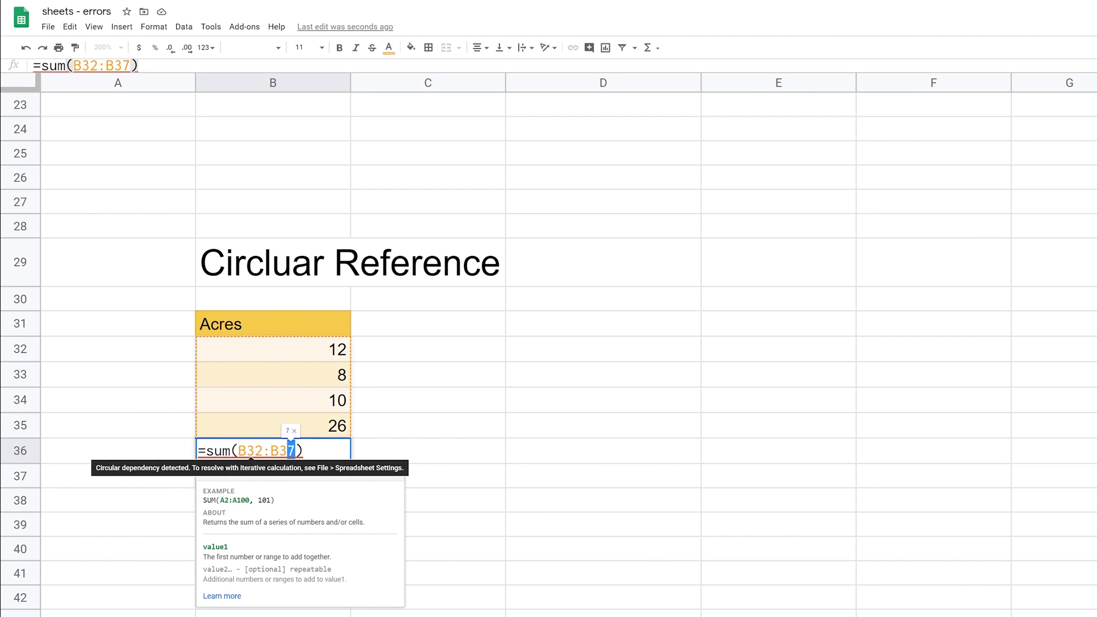
type("5")
key("Return")
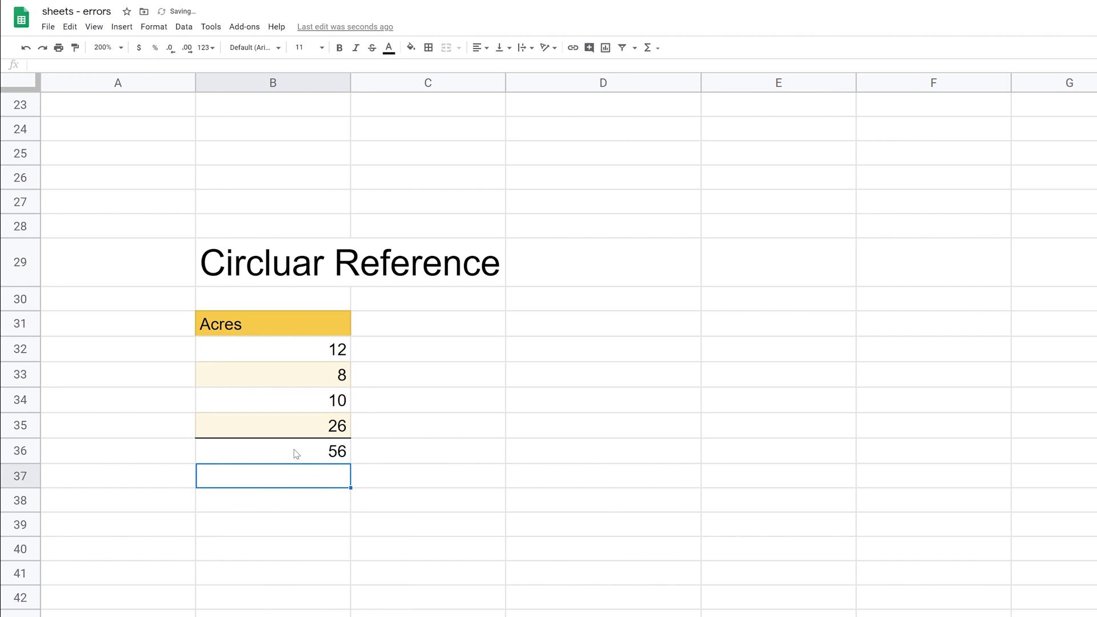
key("ctrl+z")
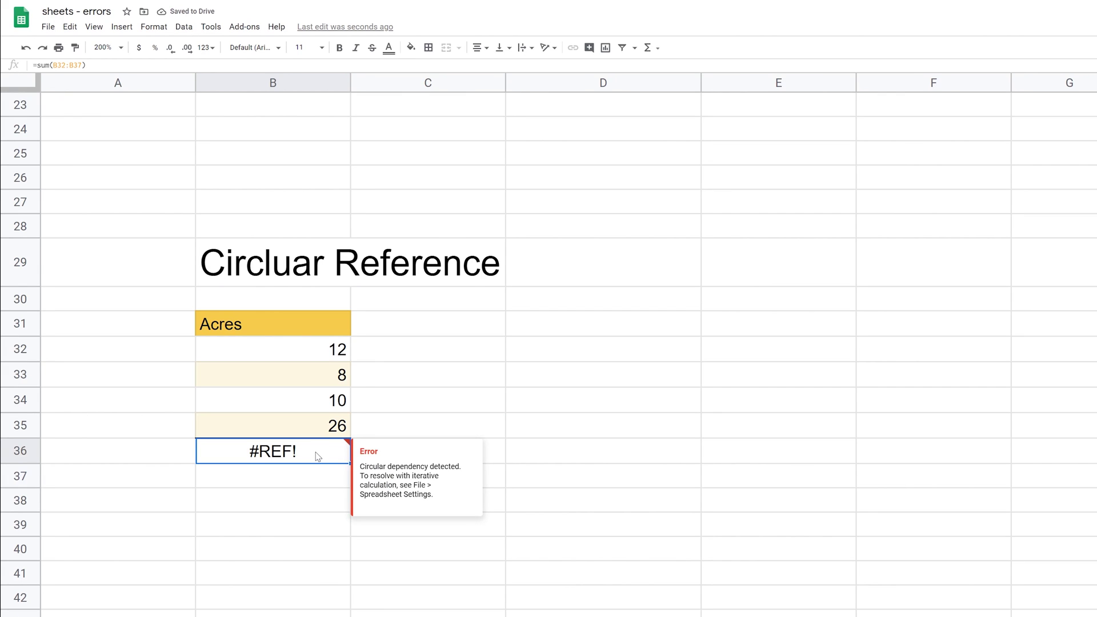
Turn on iterative calculation with max 5 iterations in File > Settings and save.
left_click(48, 27)
left_click(99, 374)
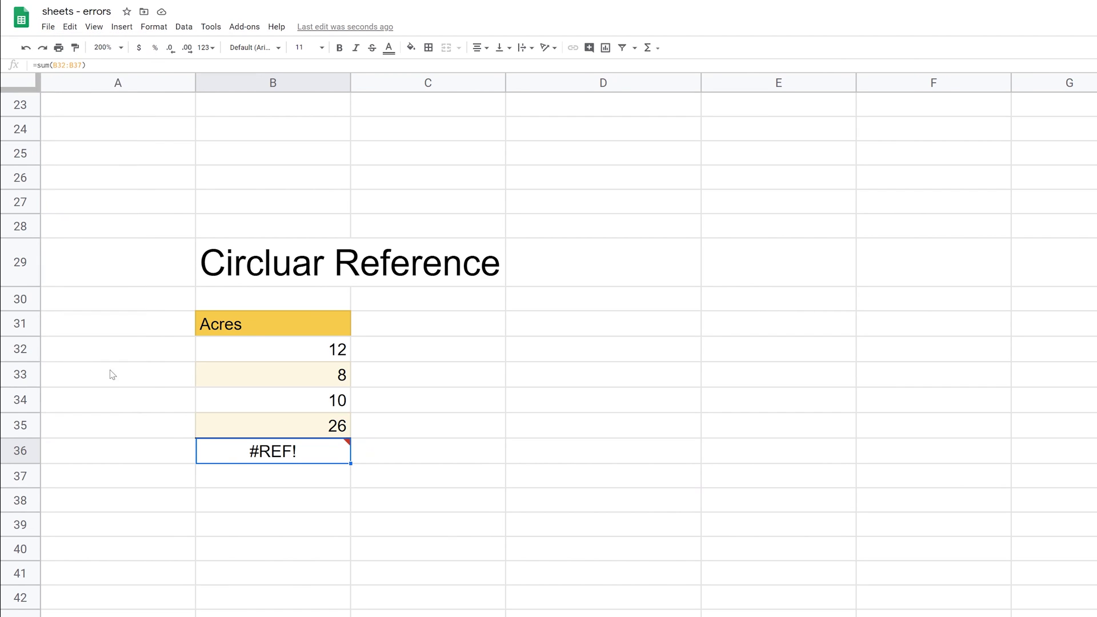
left_click(666, 319)
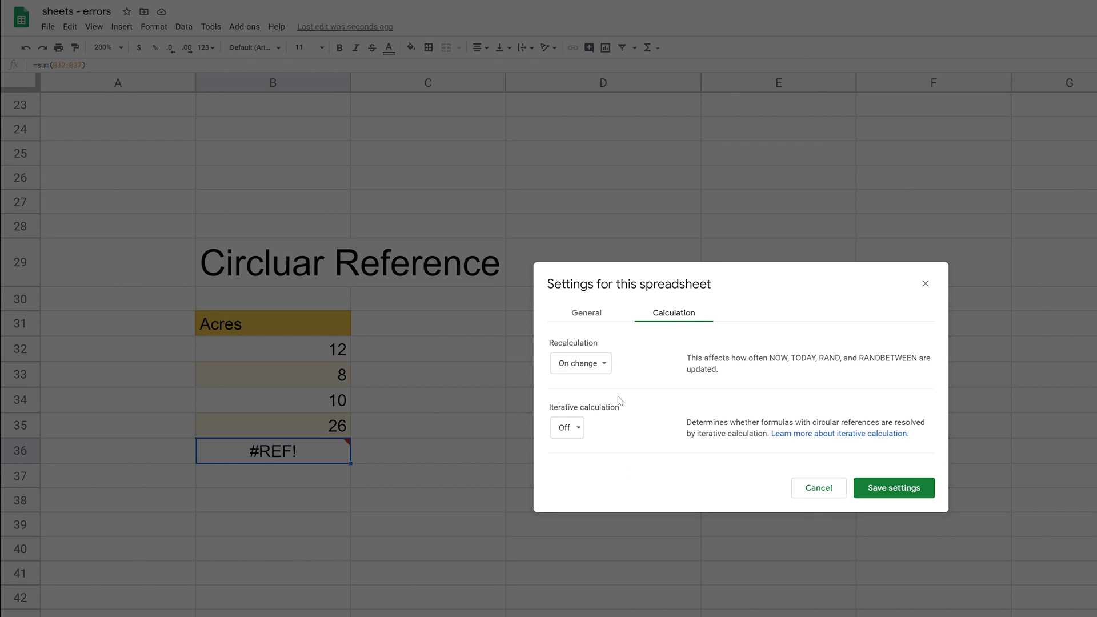
left_click(579, 430)
left_click(581, 421)
left_click_drag(572, 473, 547, 475)
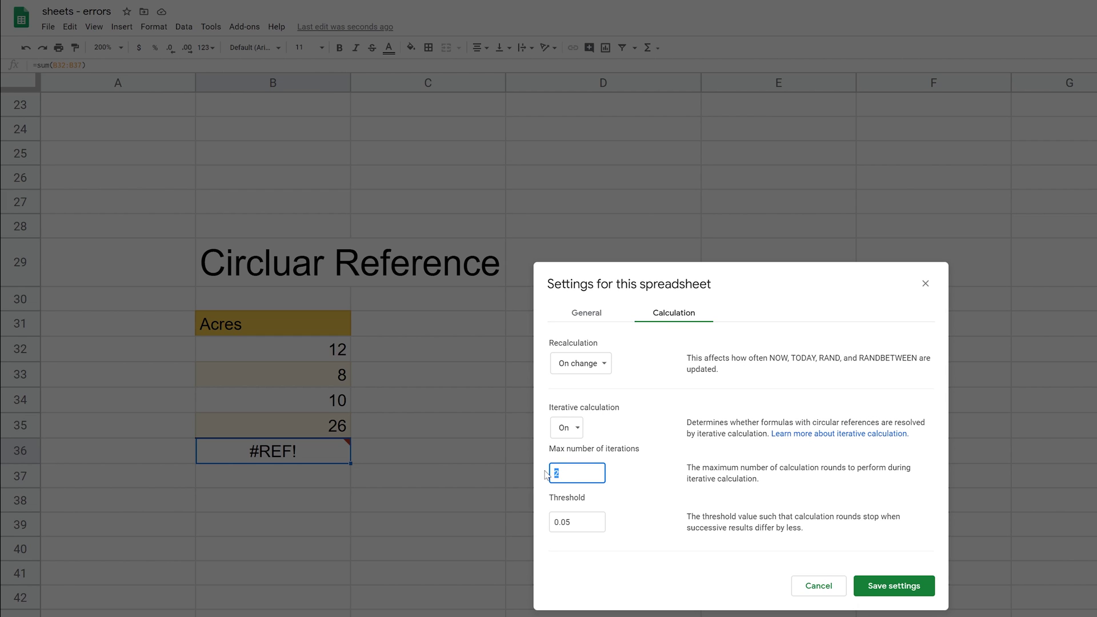
type("5")
left_click(894, 586)
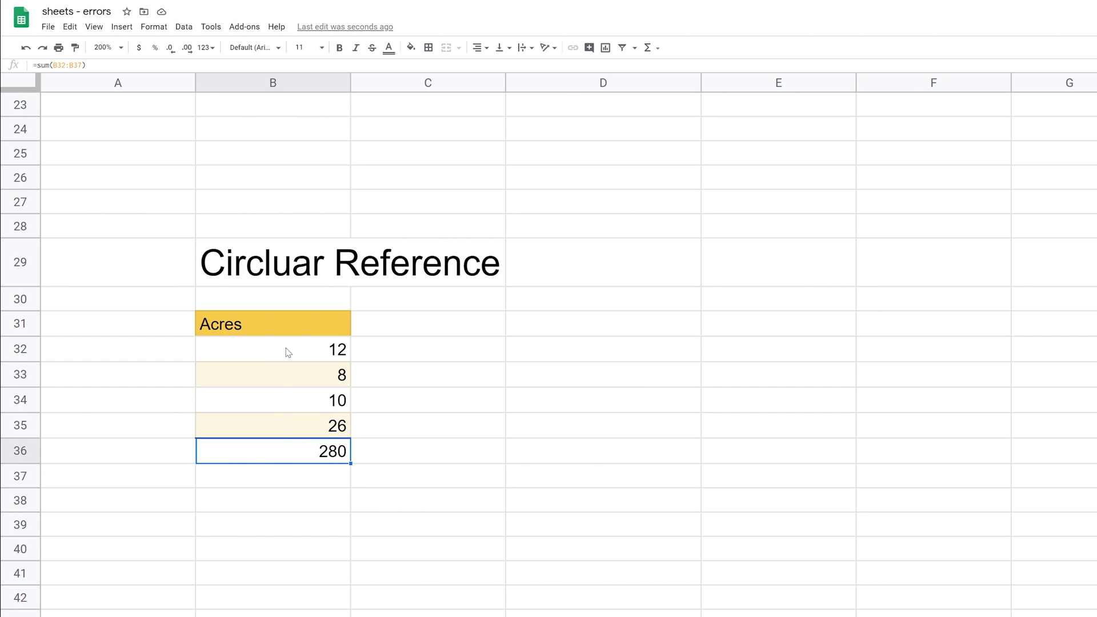
Turn iterative calculation off and save settings so the B36 Acres total shows #REF! again.
left_click_drag(289, 350, 298, 424)
left_click(306, 453)
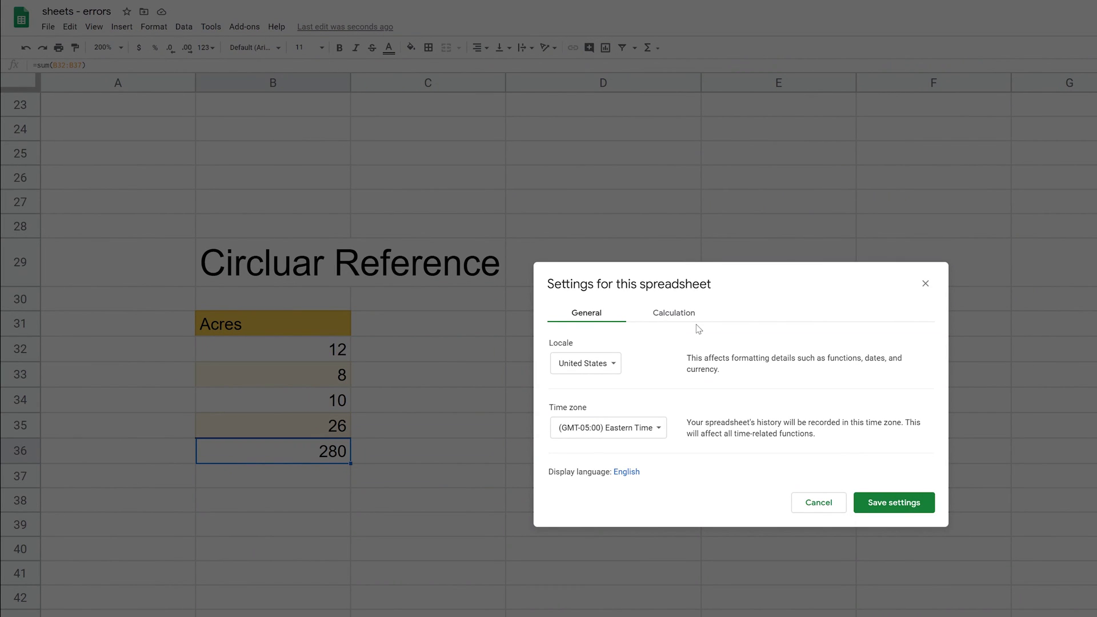
left_click(695, 322)
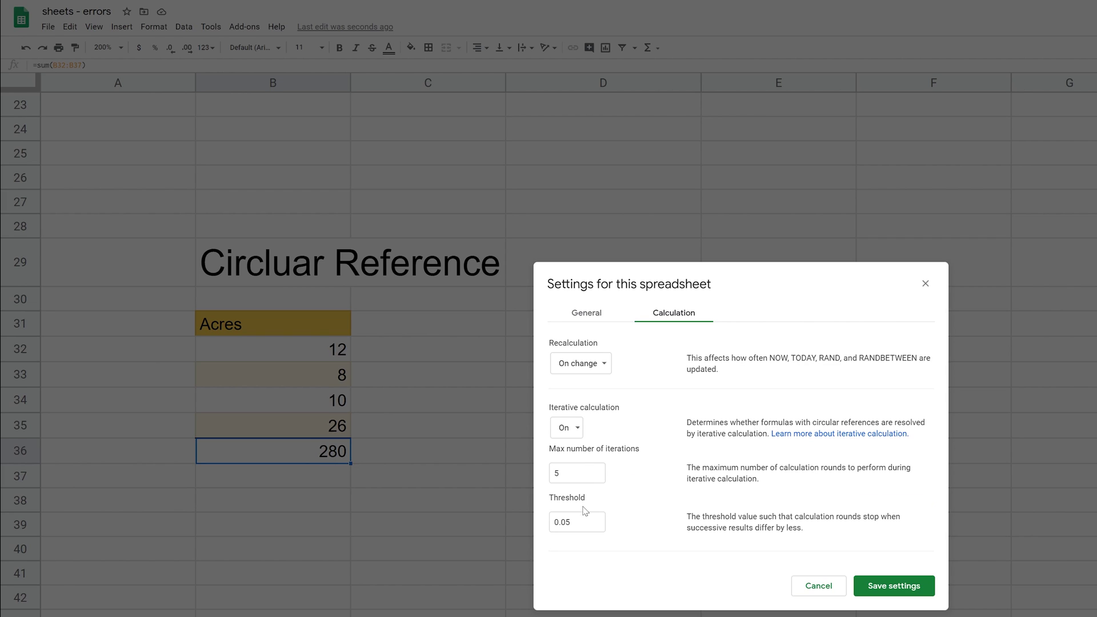
left_click(577, 473)
key("Tab")
left_click(577, 429)
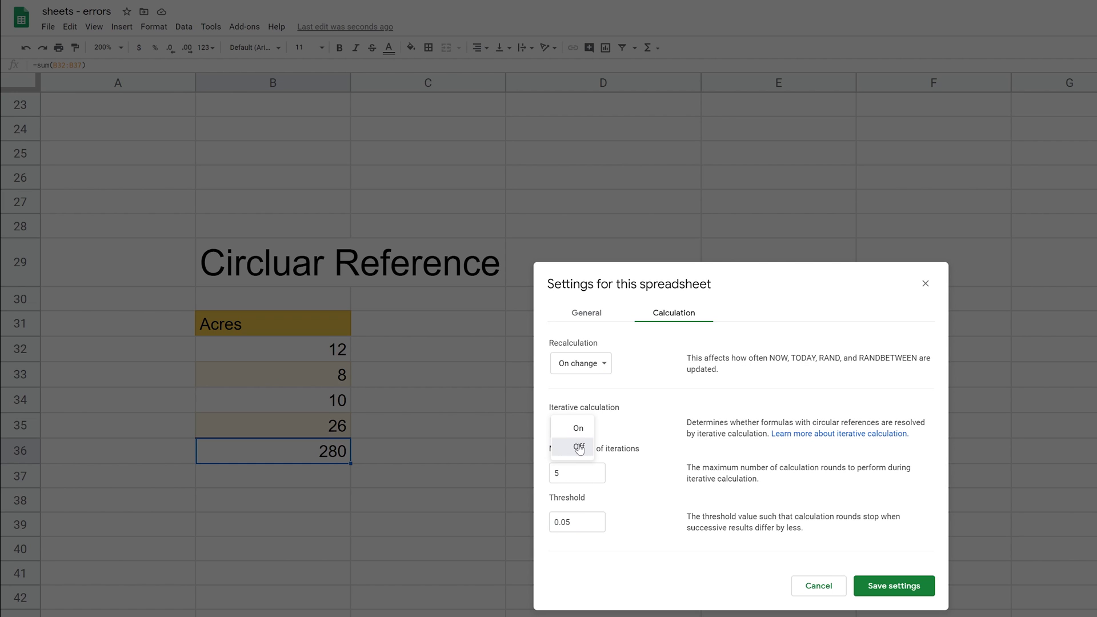
left_click(579, 447)
left_click(897, 489)
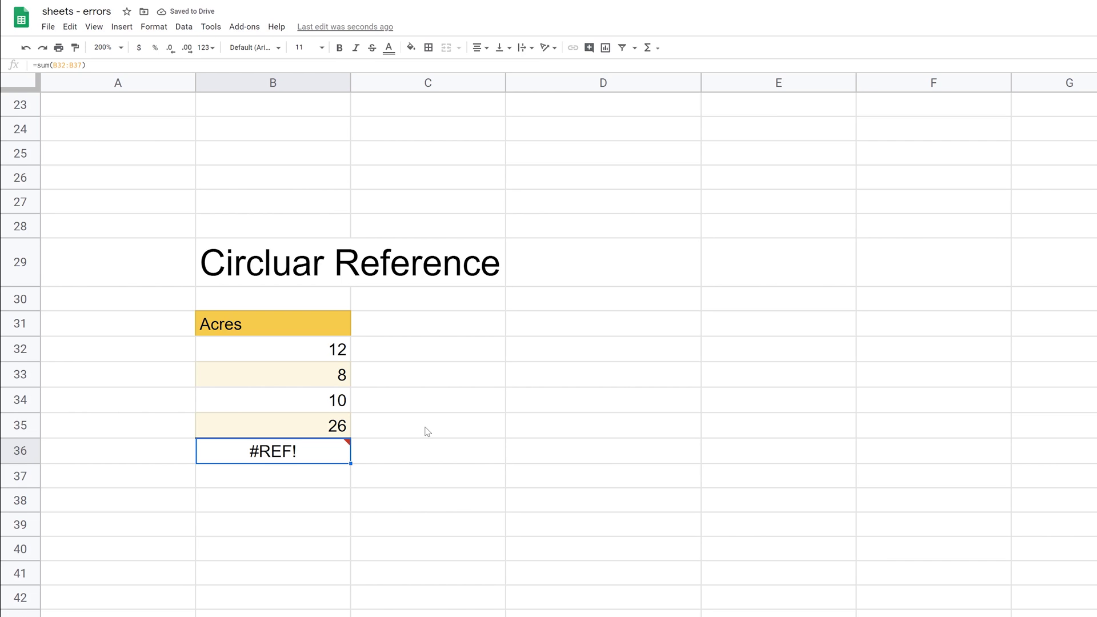
Scroll down to bring the Off of Grid table into view.
scroll(427, 431, "down", 5)
scroll(427, 431, "down", 2)
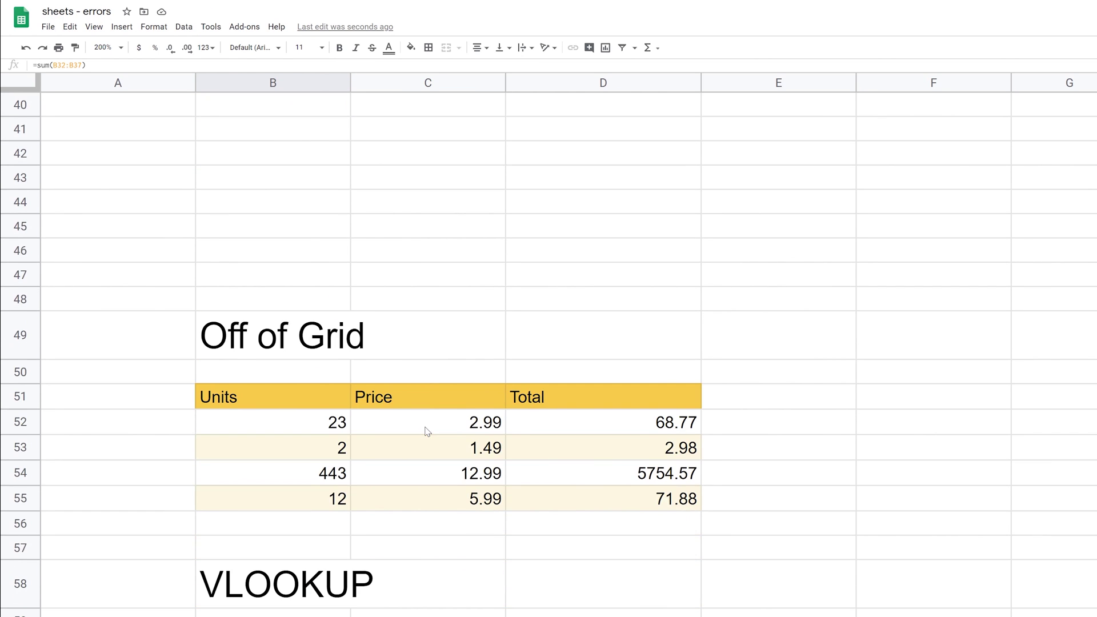
scroll(427, 432, "down", 2)
scroll(426, 431, "up", 1)
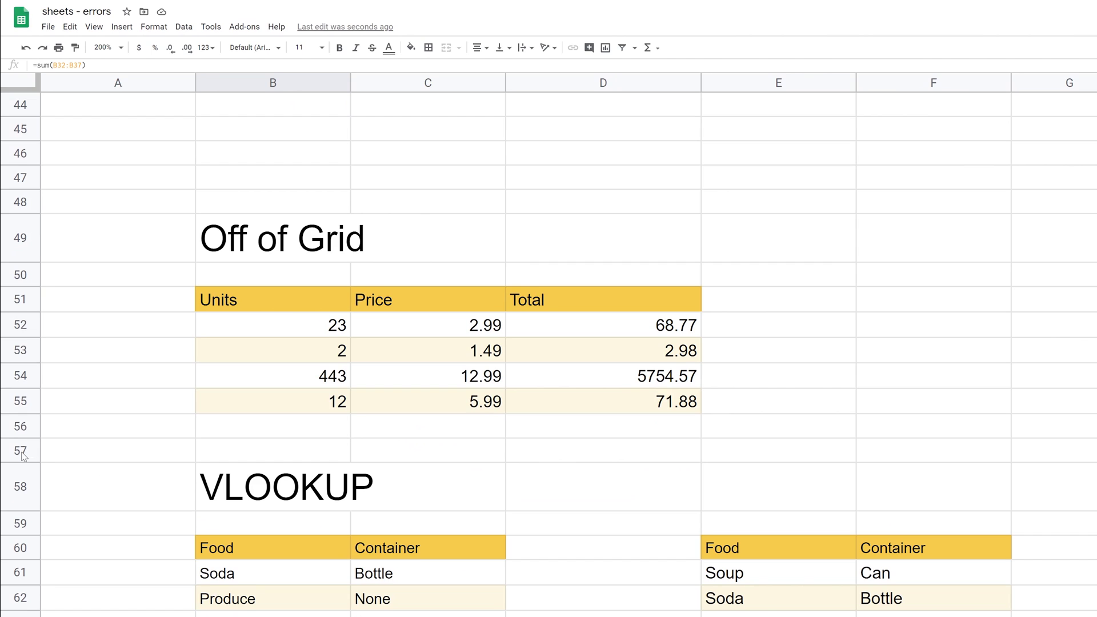
Insert twelve blank rows above row 57.
left_click_drag(22, 451, 21, 600)
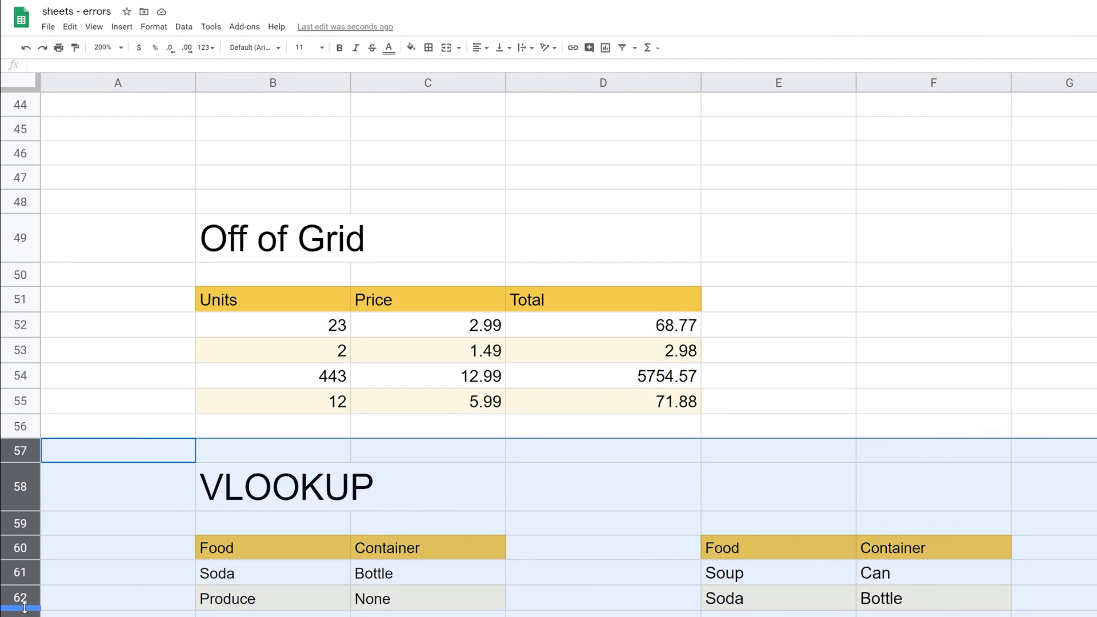
right_click(23, 604)
left_click(89, 345)
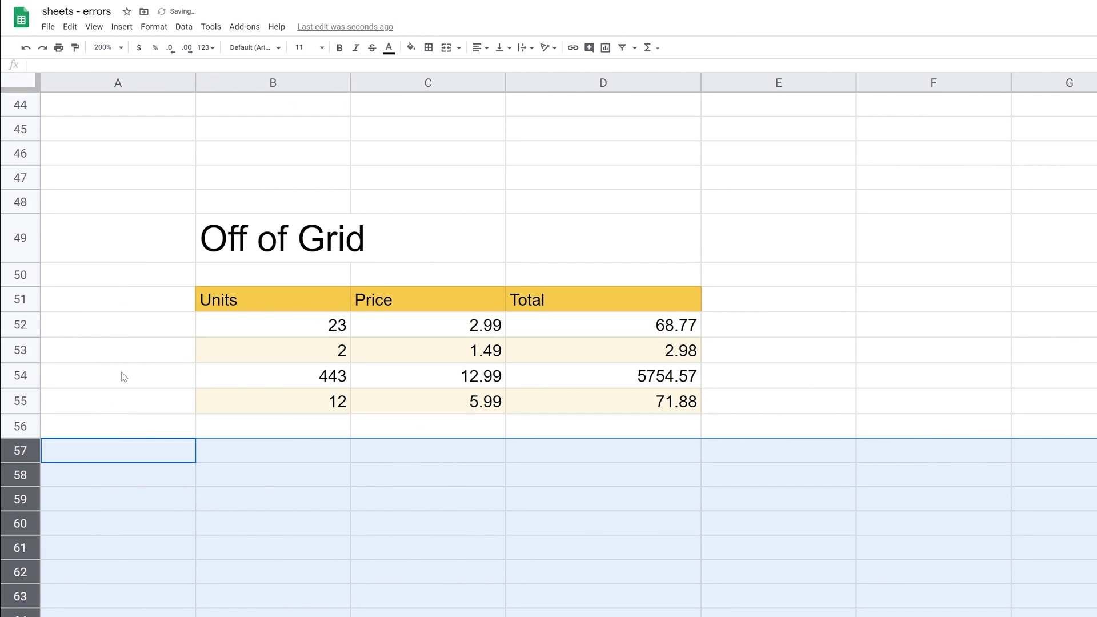
left_click(319, 451)
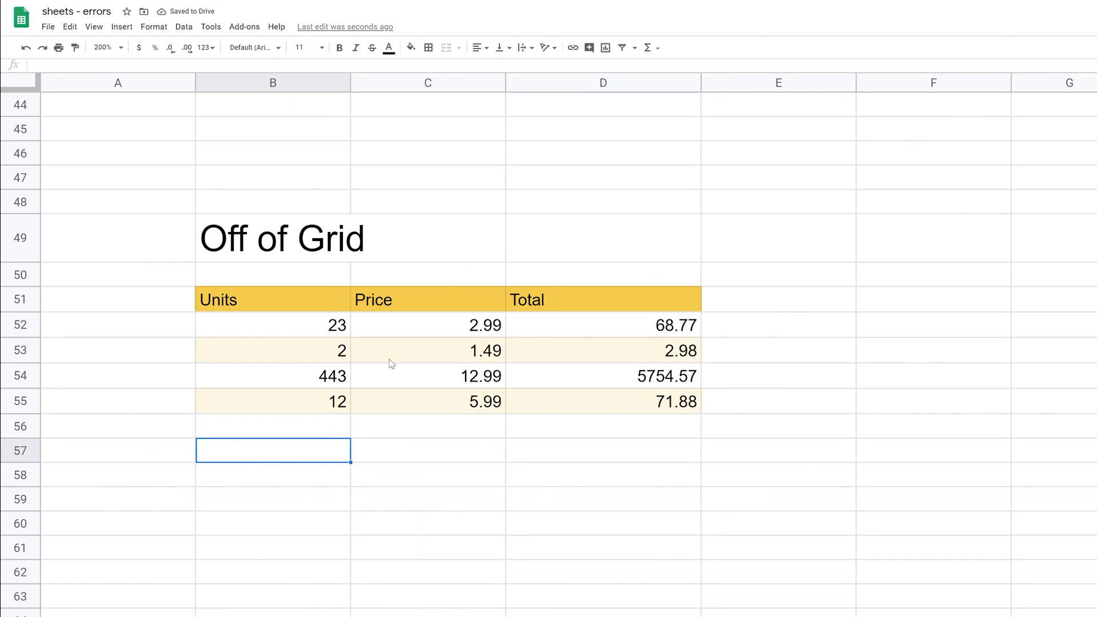
Check the D52 and D53 Total formulas computing Units times Price.
left_click(398, 335)
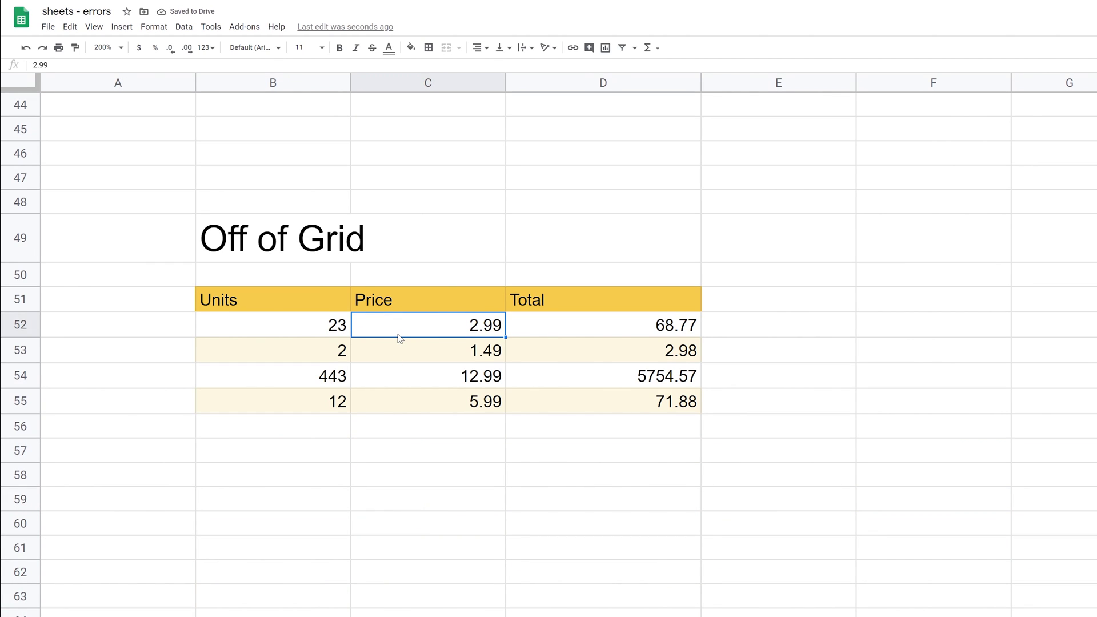
left_click(564, 337)
left_click(573, 354)
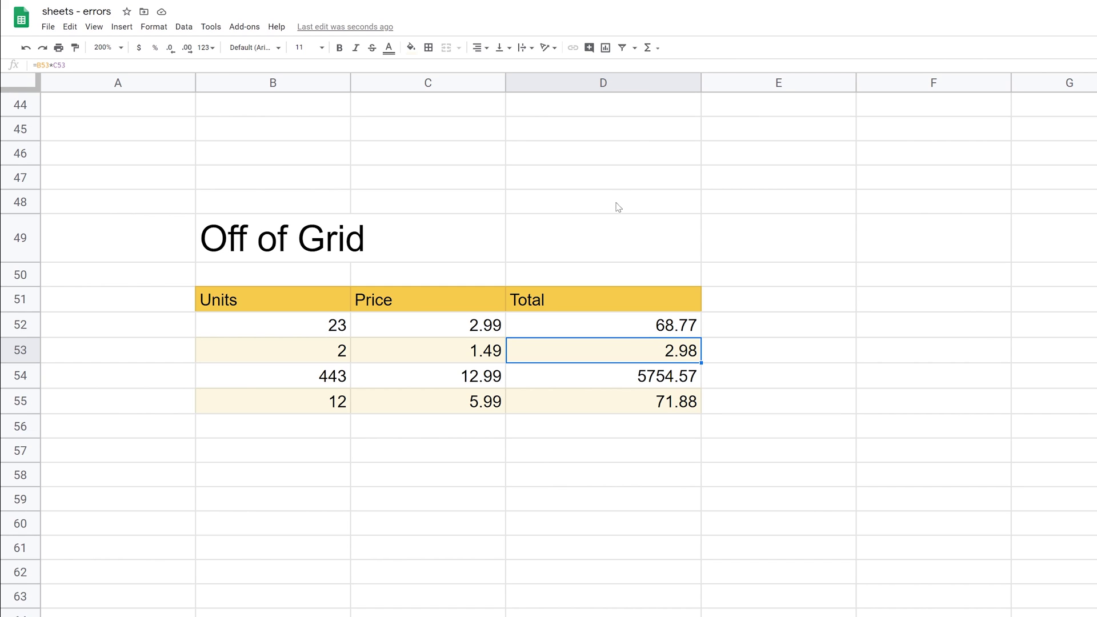
scroll(549, 343, "right", 5)
scroll(549, 343, "right", 7)
scroll(549, 343, "left", 7)
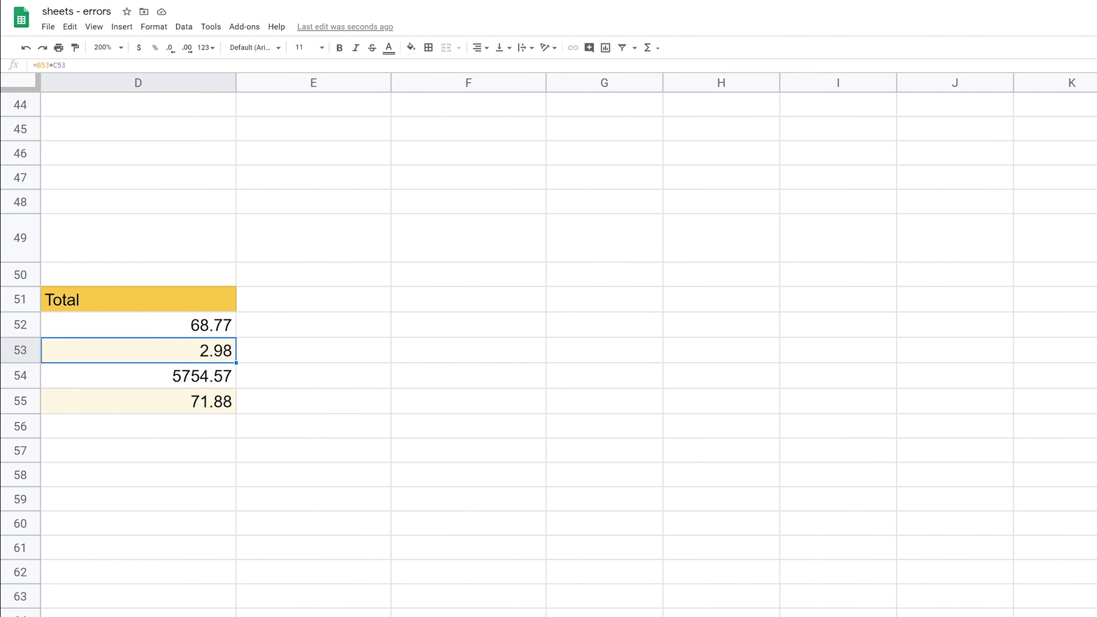
scroll(549, 343, "left", 5)
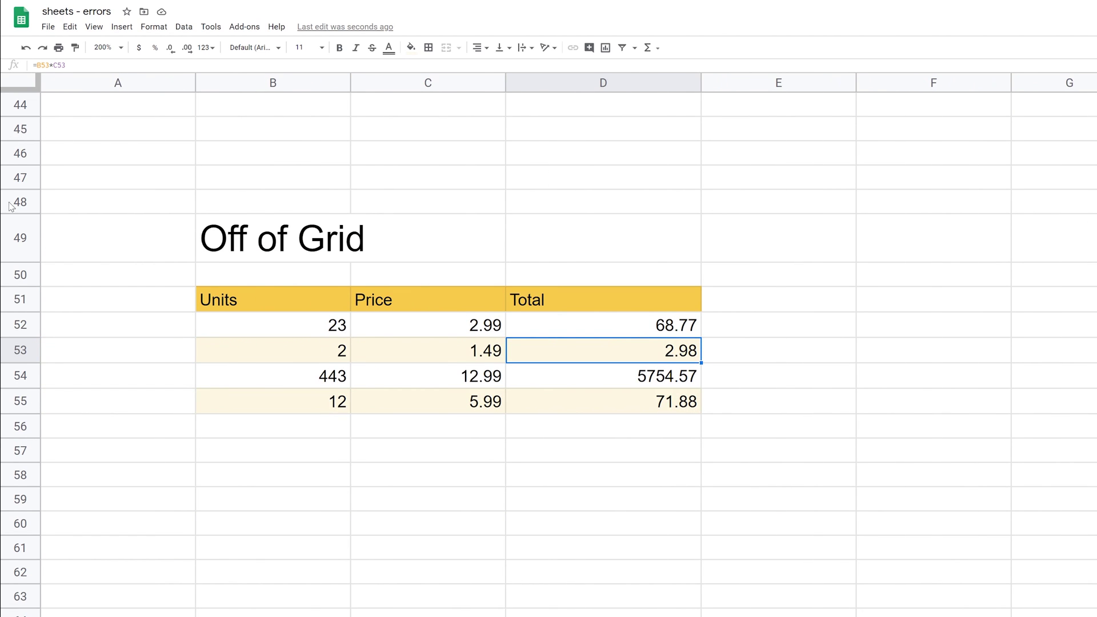
Copy the D55 Total formula into C56, where it shifts to =A56*B56 showing 0.
double_click(575, 410)
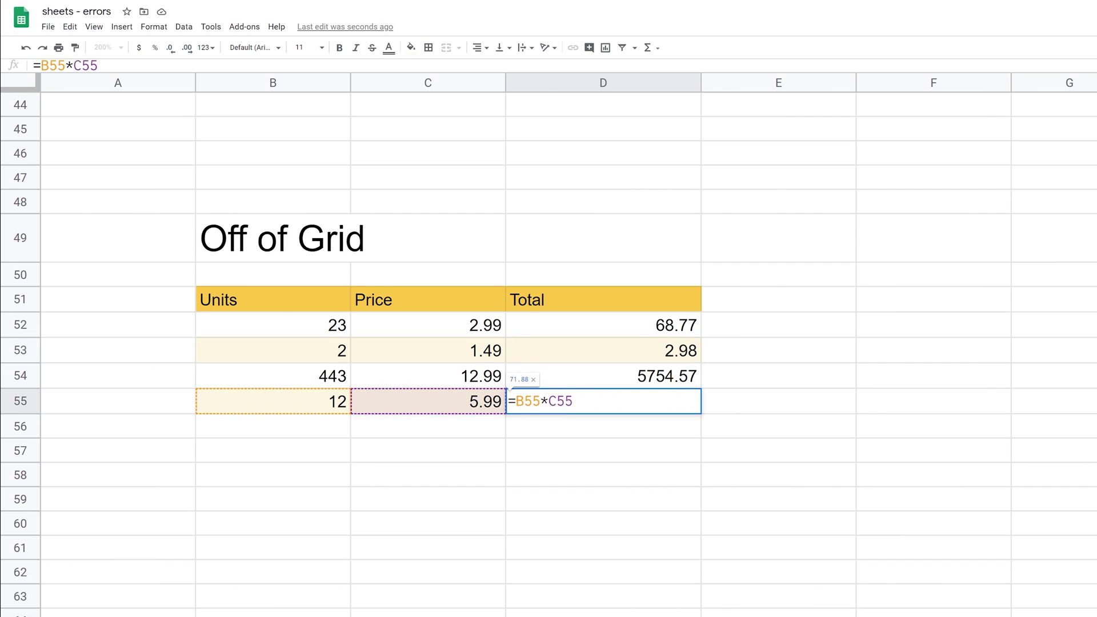
key("Escape")
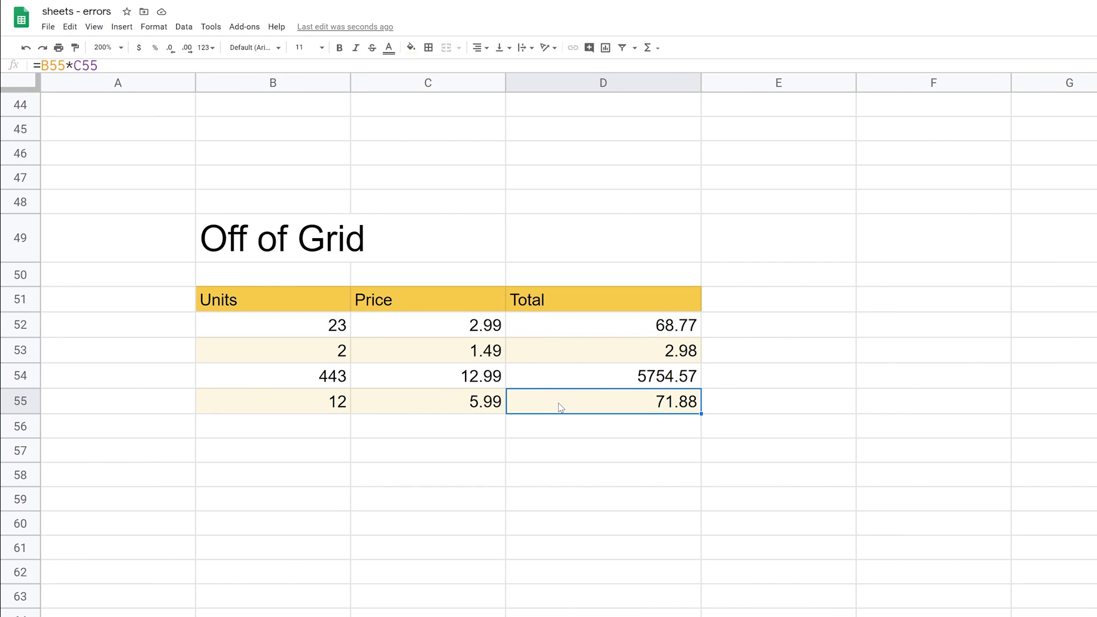
key("ctrl+c")
key("Down")
key("Left")
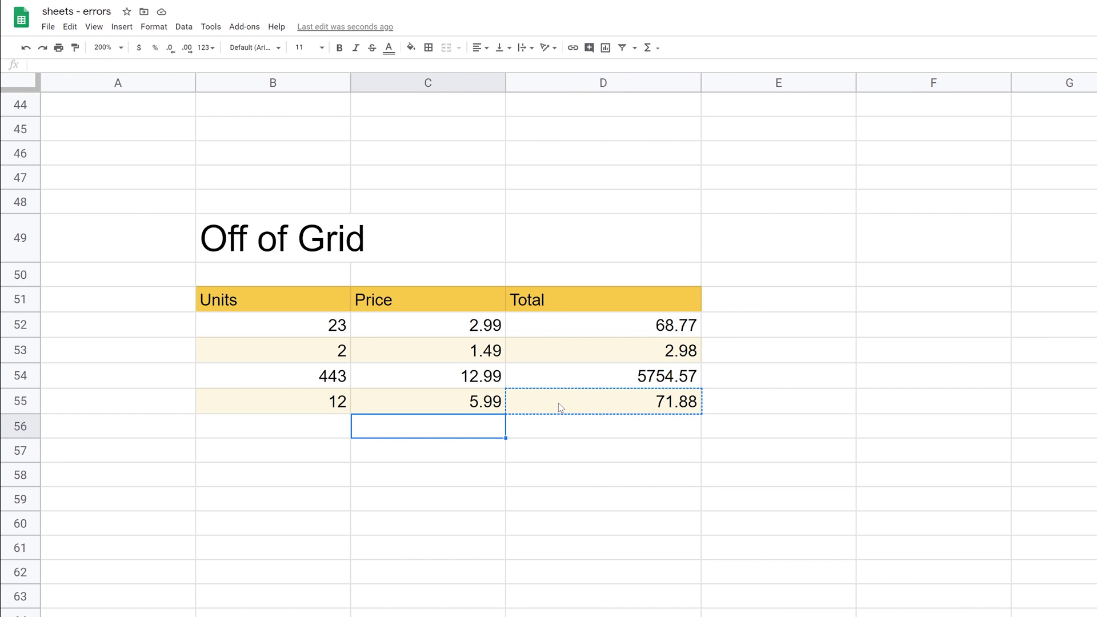
key("ctrl+v")
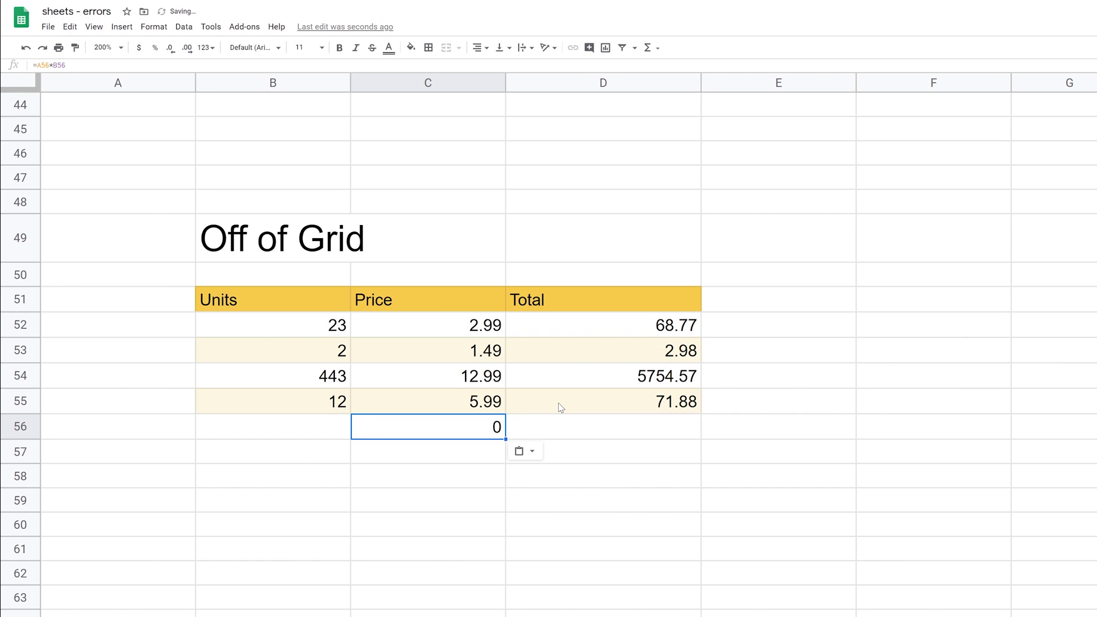
key("F2")
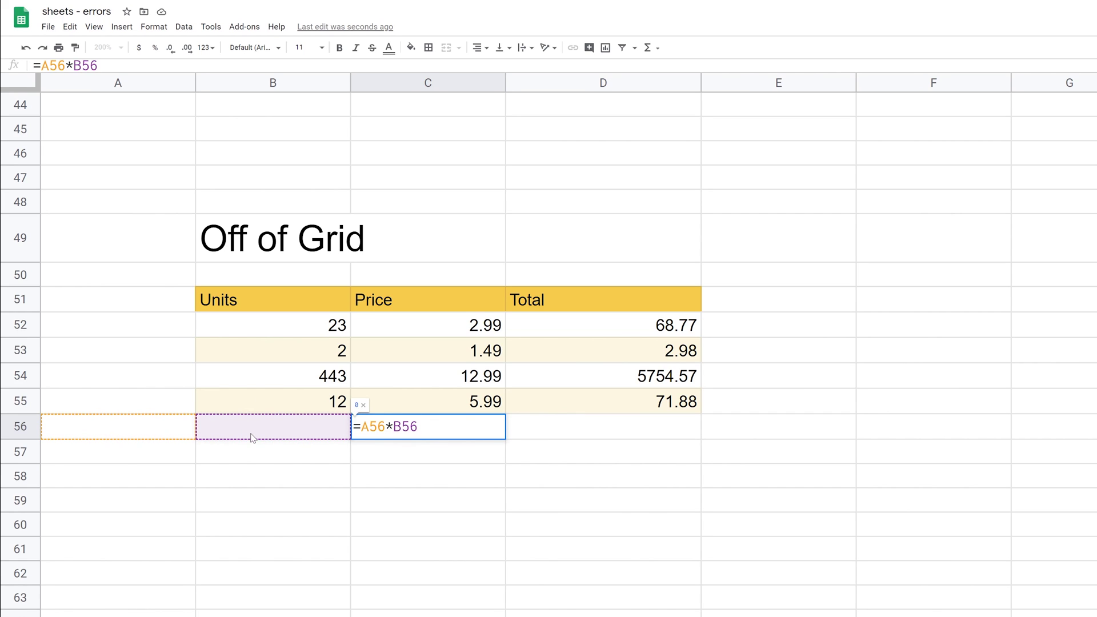
key("Escape")
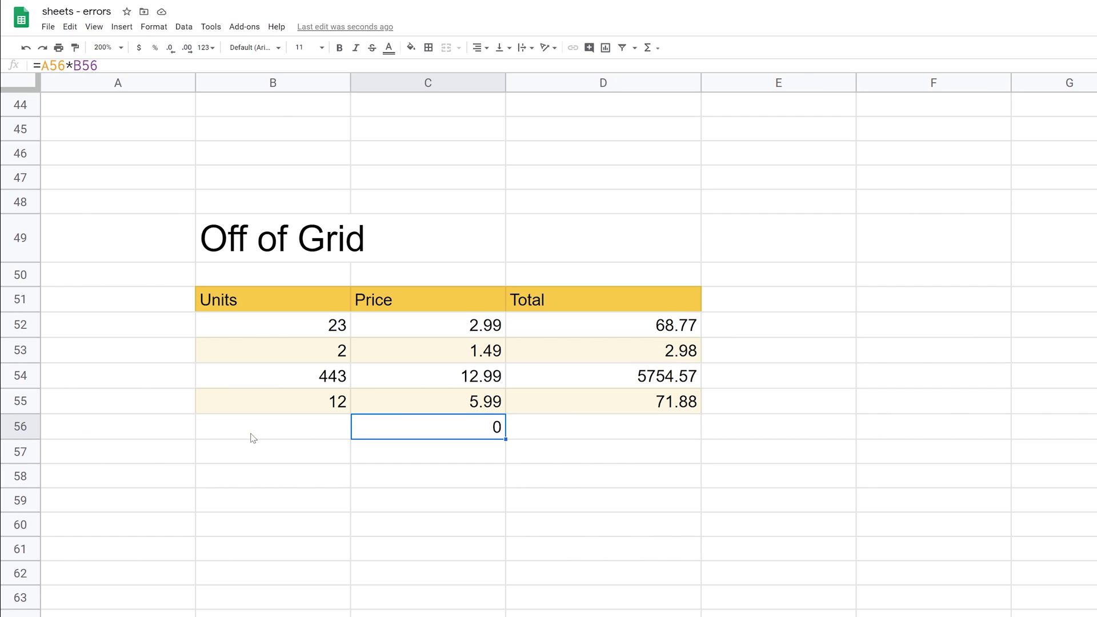
key("ctrl+c")
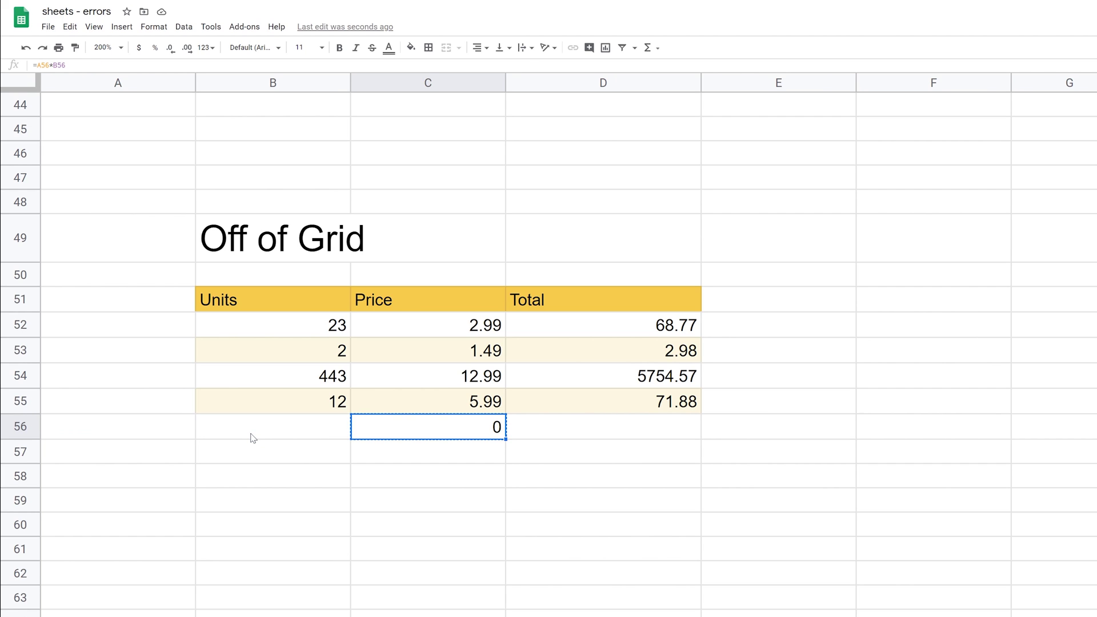
Paste the formula into B56 to get =A56*#REF!, trim it, then clear B56.
left_click(253, 439)
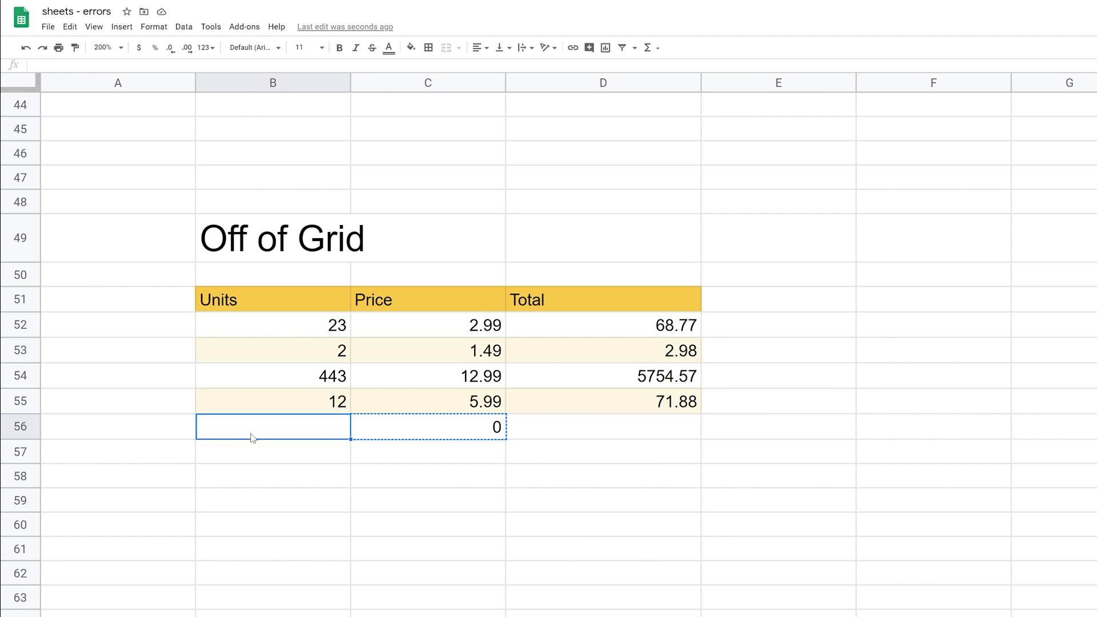
key("ctrl+v")
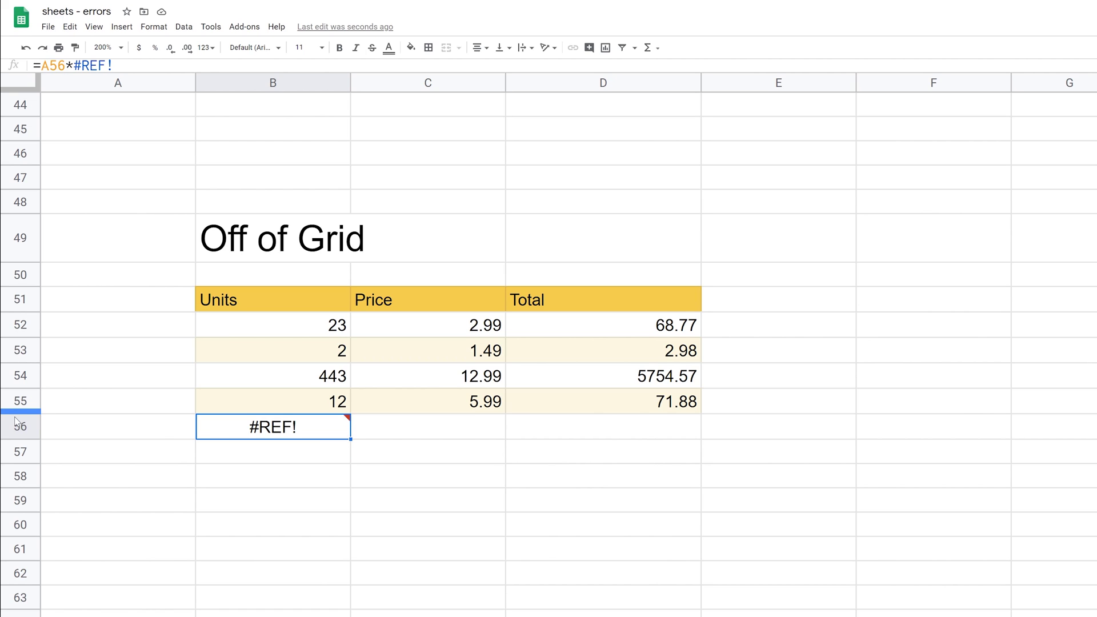
double_click(212, 428)
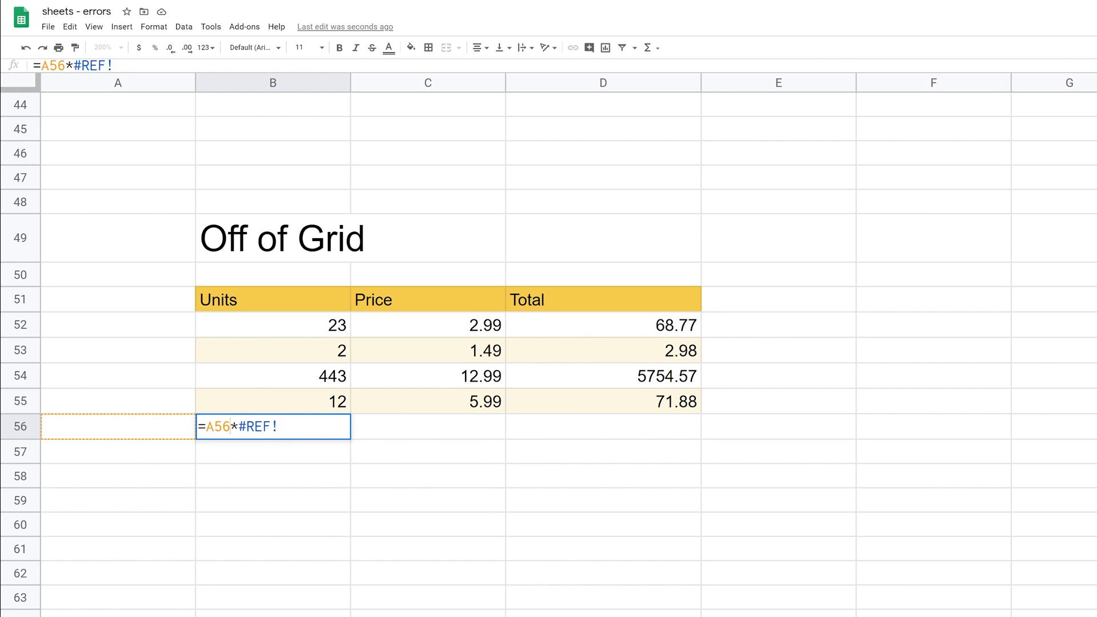
key("shift+Right")
key("shift+Right")
key("shift+Right")
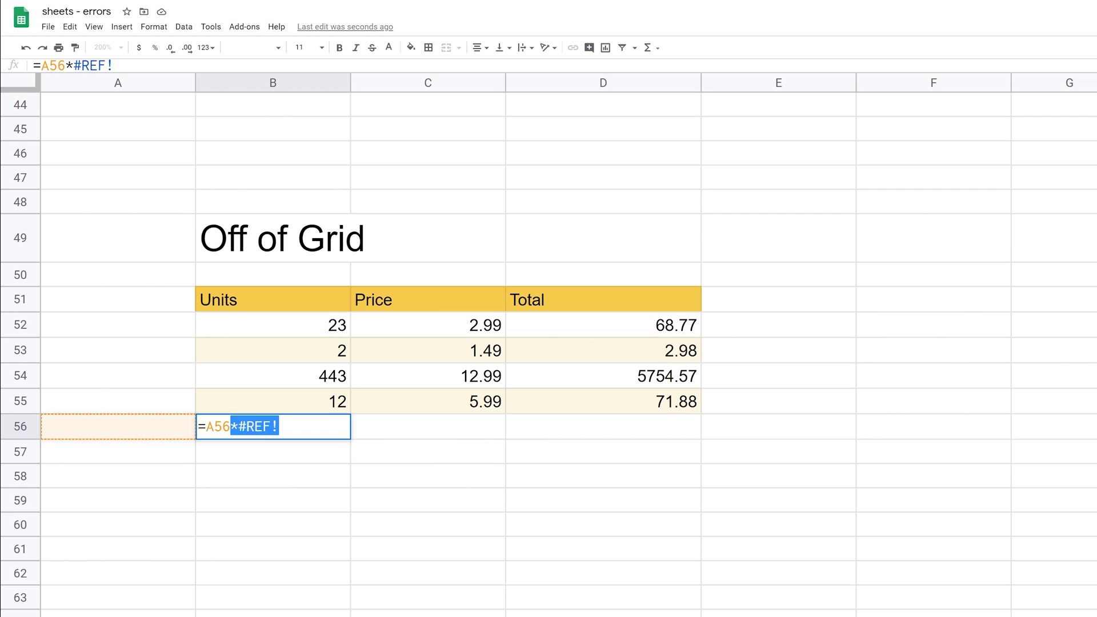
key("BackSpace")
key("Return")
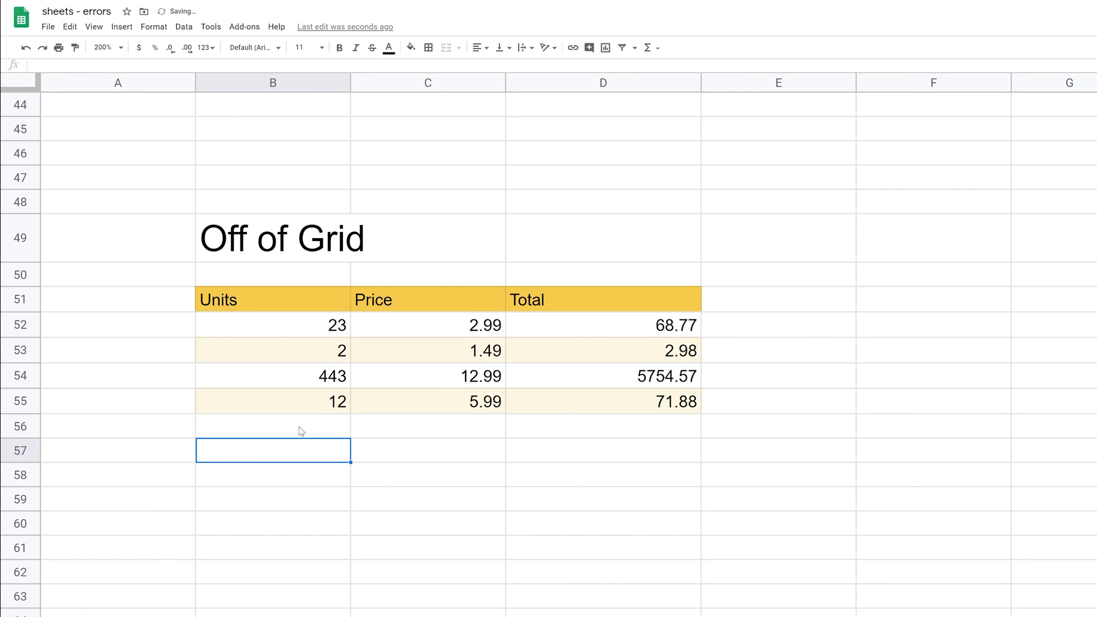
left_click(301, 431)
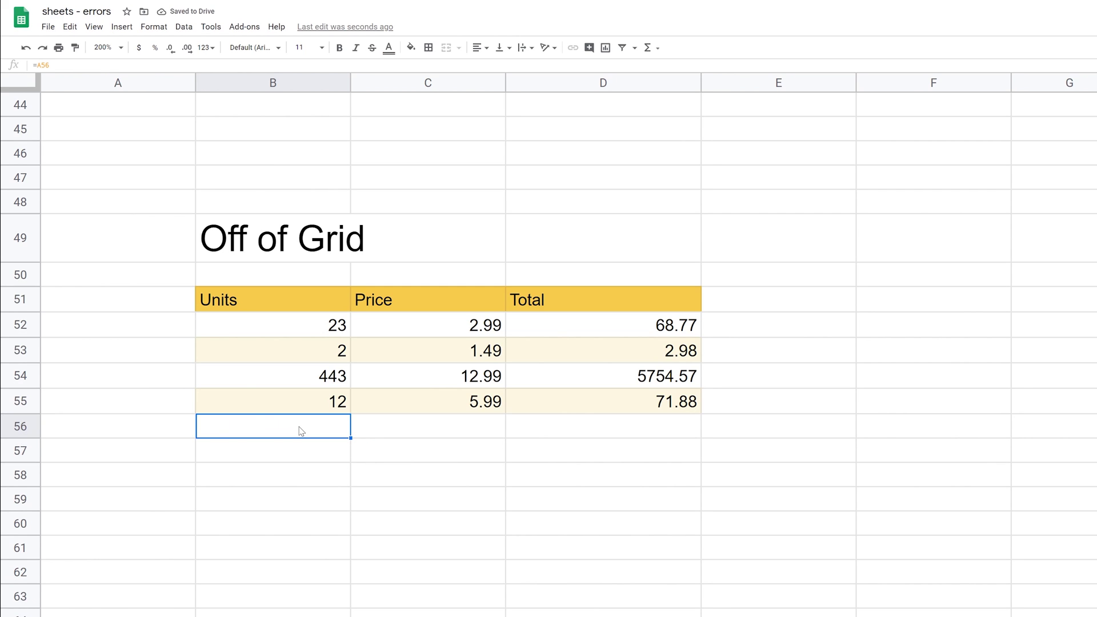
key("Delete")
Examine F73's VLOOKUP returning Can for Soup, highlighting column index 2.
scroll(324, 447, "down", 2)
scroll(324, 447, "down", 3)
scroll(320, 446, "down", 2)
scroll(320, 446, "down", 1)
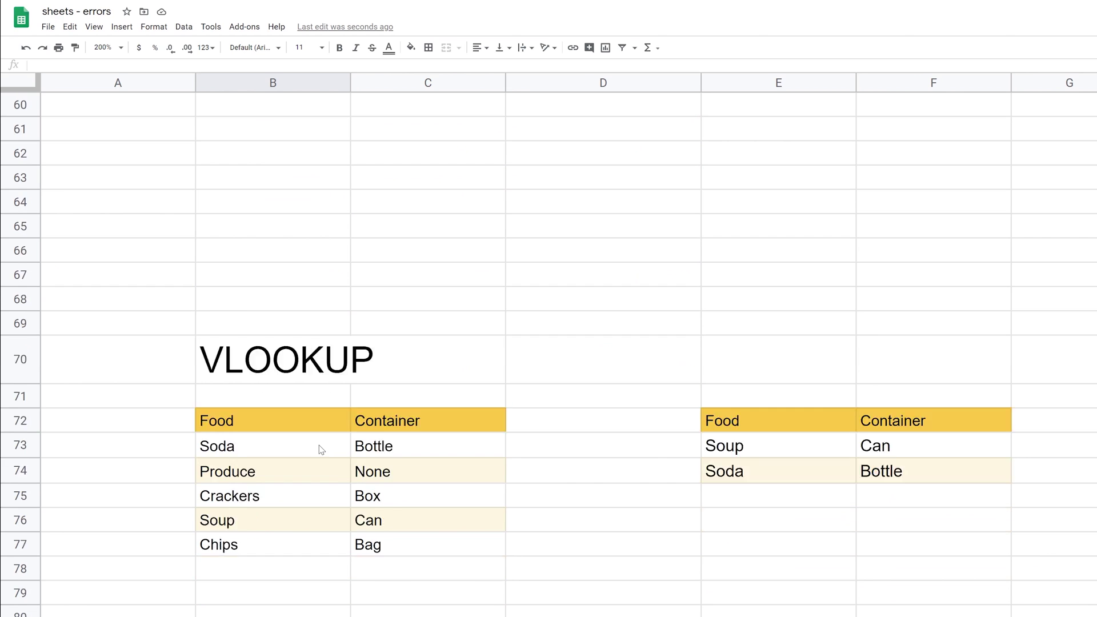
scroll(321, 450, "down", 1)
left_click(829, 402)
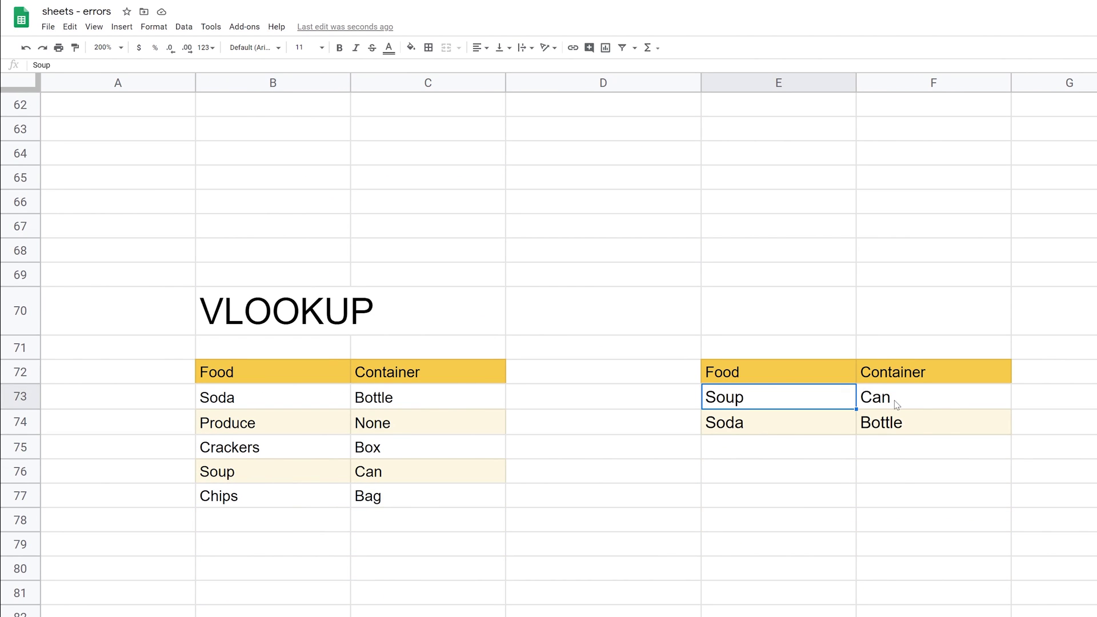
left_click(897, 405)
key("Return")
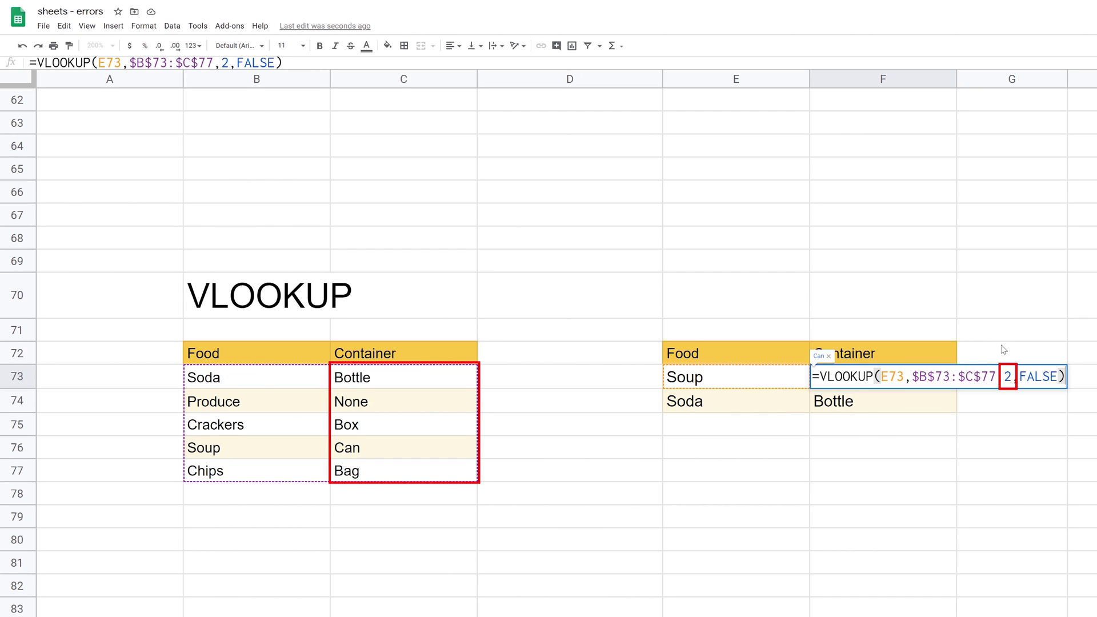
key("shift+Right")
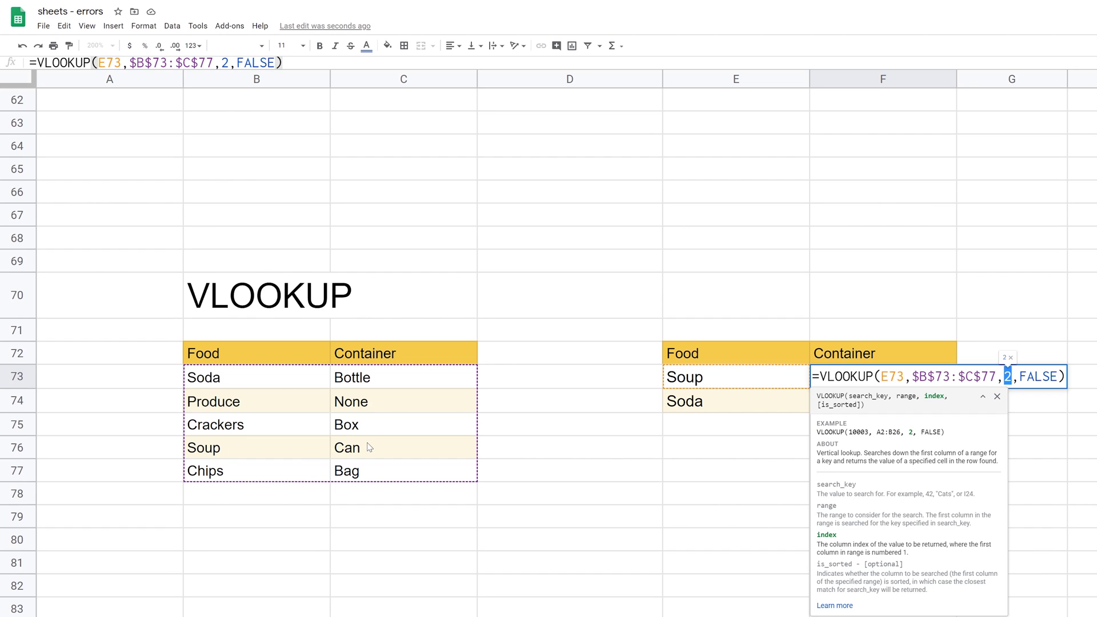
key("Escape")
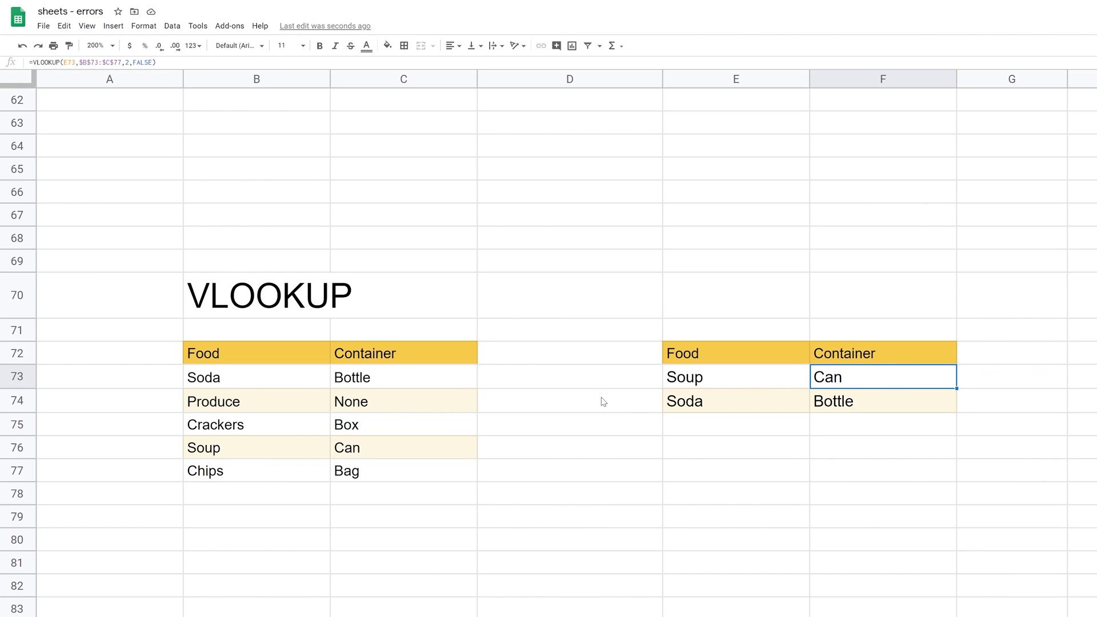
left_click(297, 386)
left_click(372, 382)
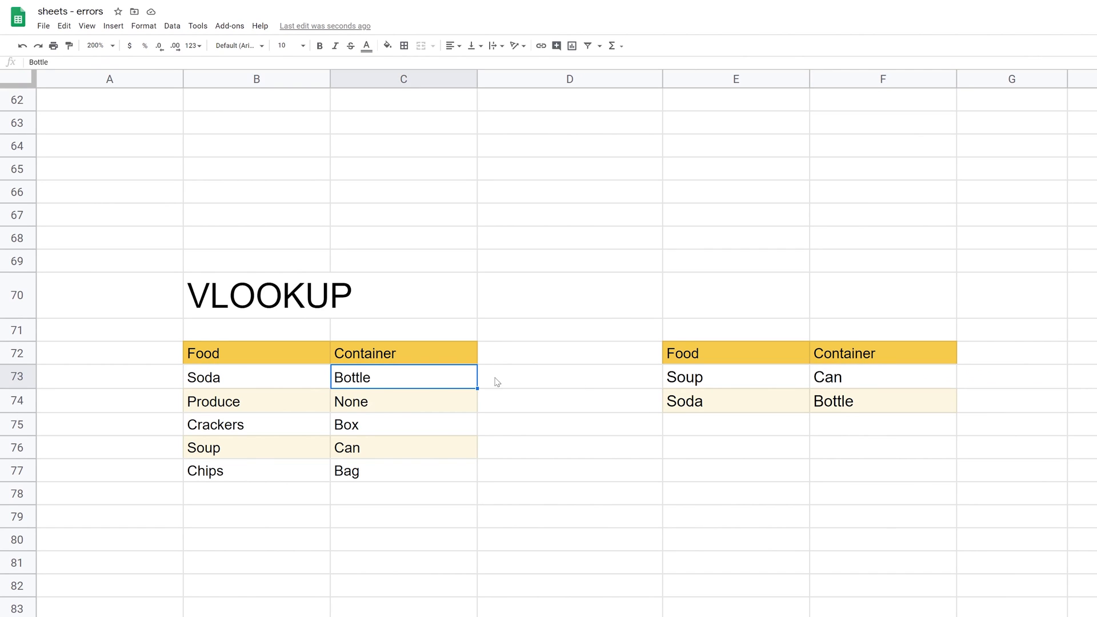
Change the Soup lookup's column index from 2 to 3, producing #REF!
double_click(855, 377)
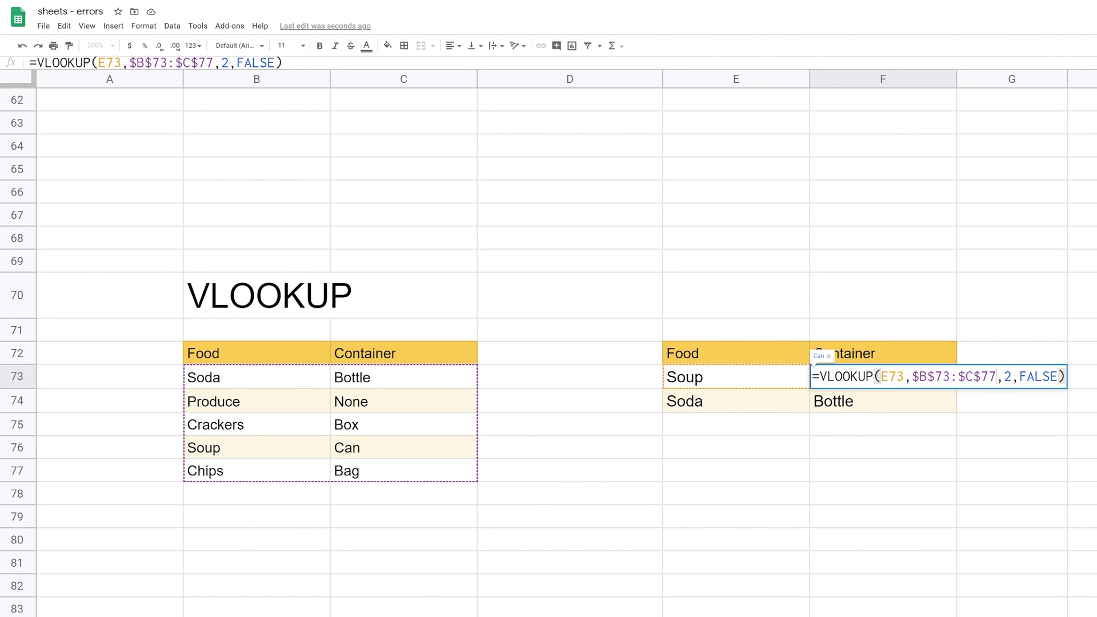
key("Right")
key("Right")
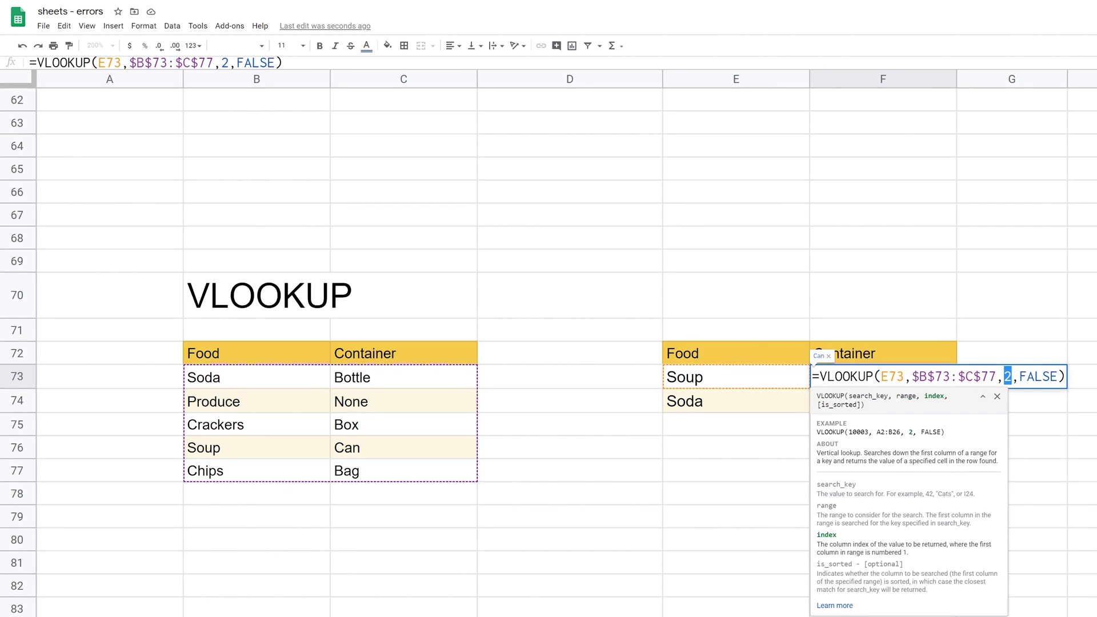
key("BackSpace")
type("3")
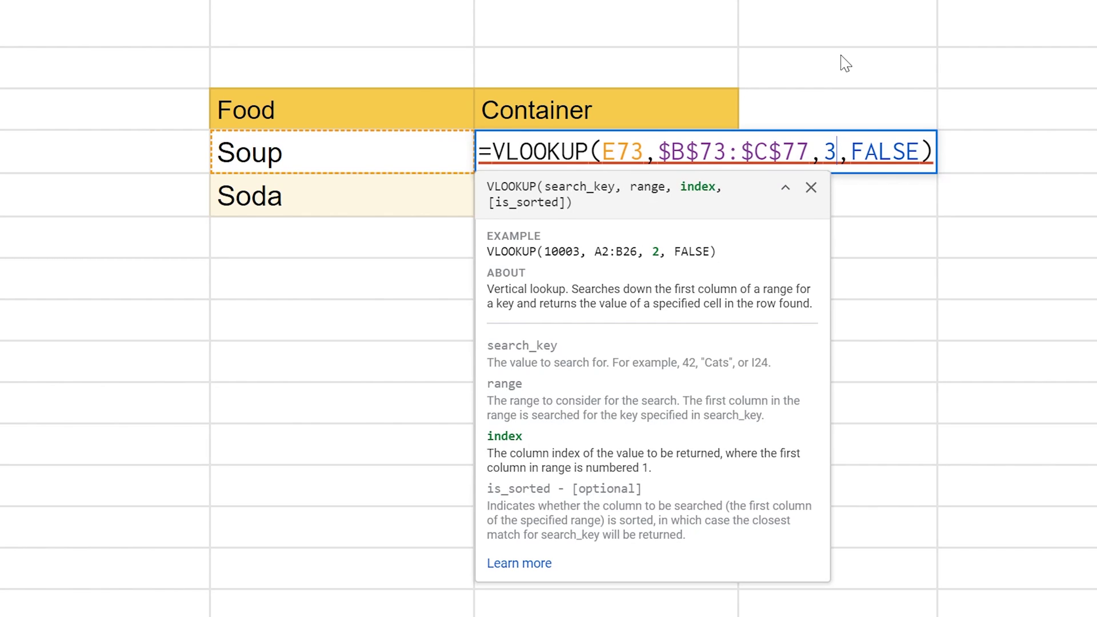
key("Return")
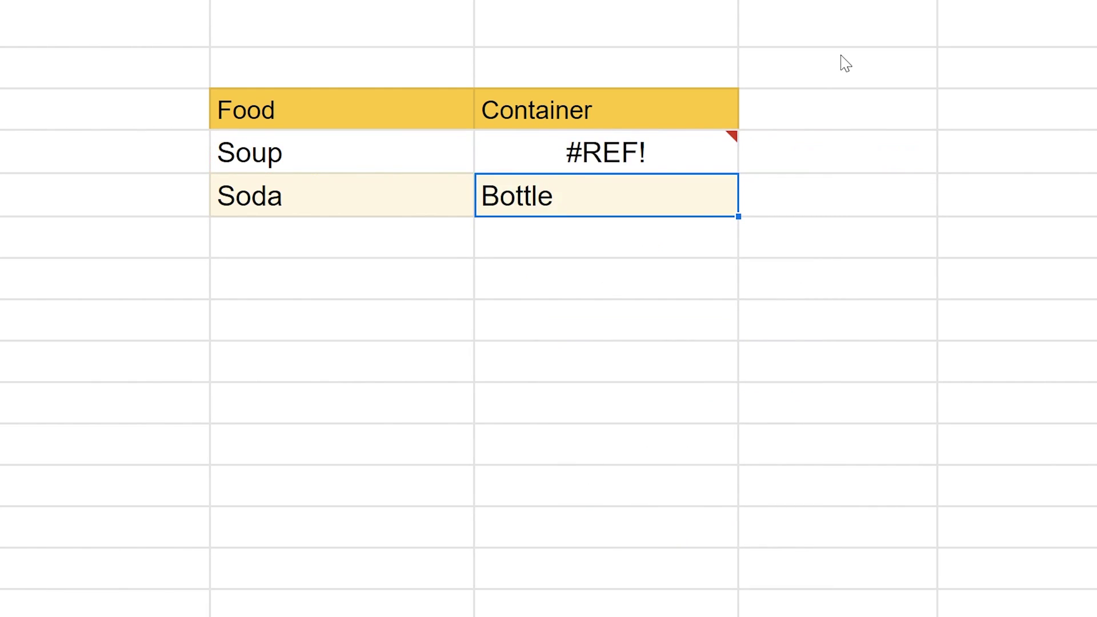
mouse_move(605, 152)
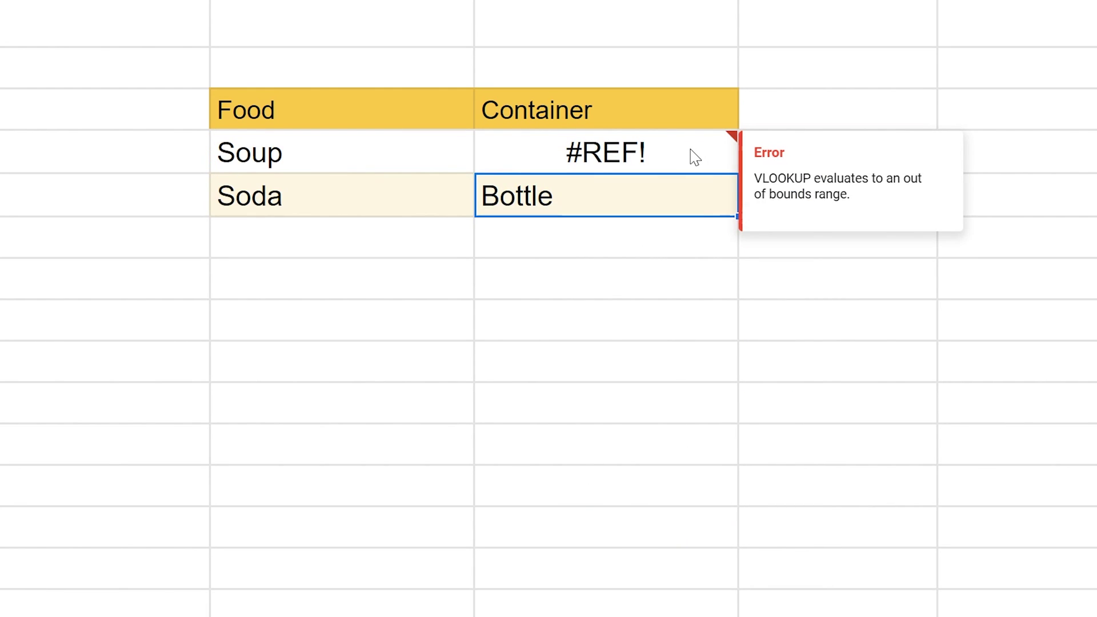
Restore the column index to 2 so the lookup works, then begin a DAY(B6) formula.
double_click(694, 157)
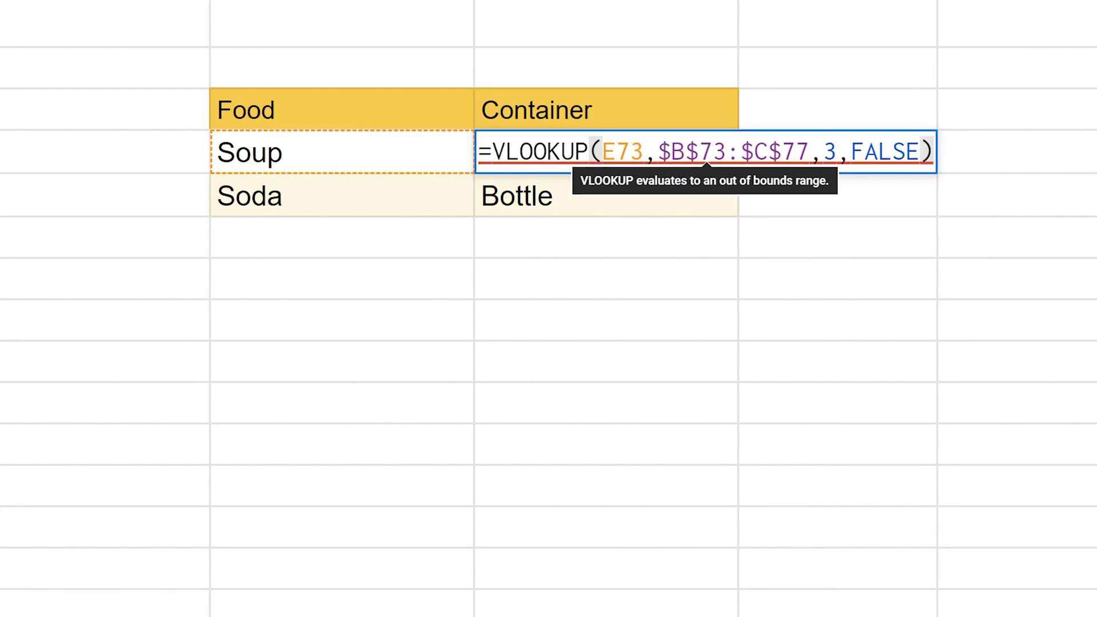
key("Left")
key("Left")
key("Left")
key("shift+Right")
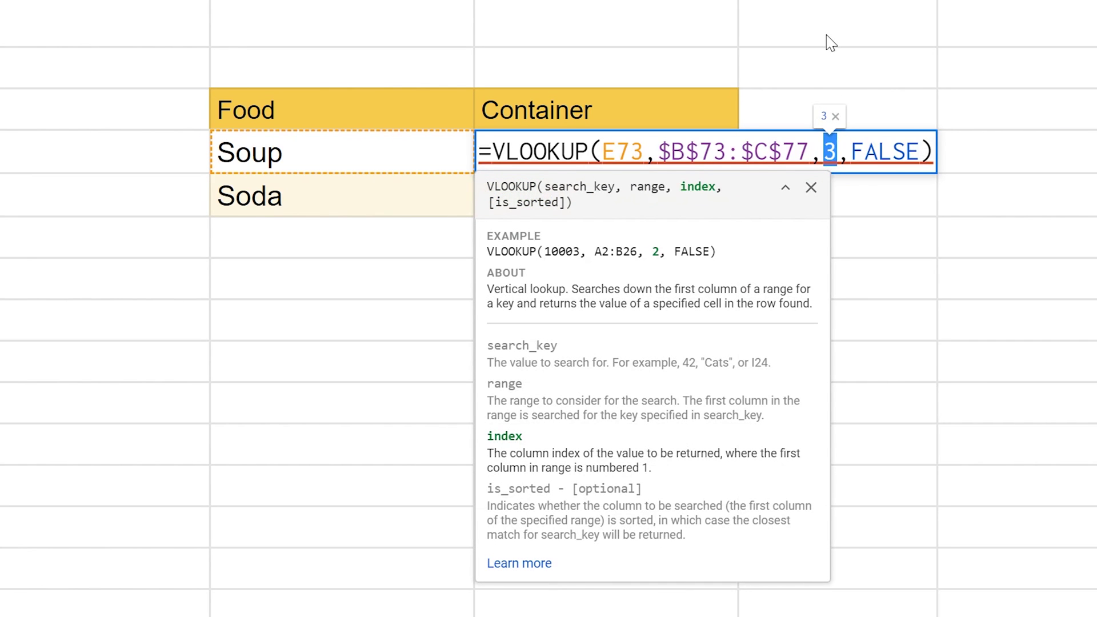
type("2")
key("Return")
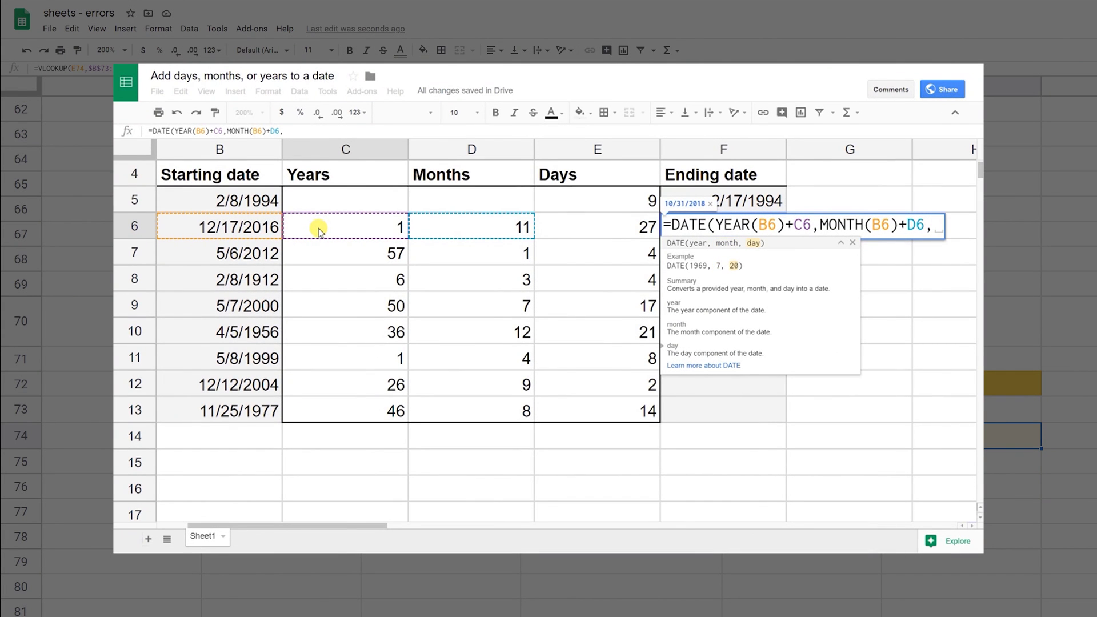
type("DAY")
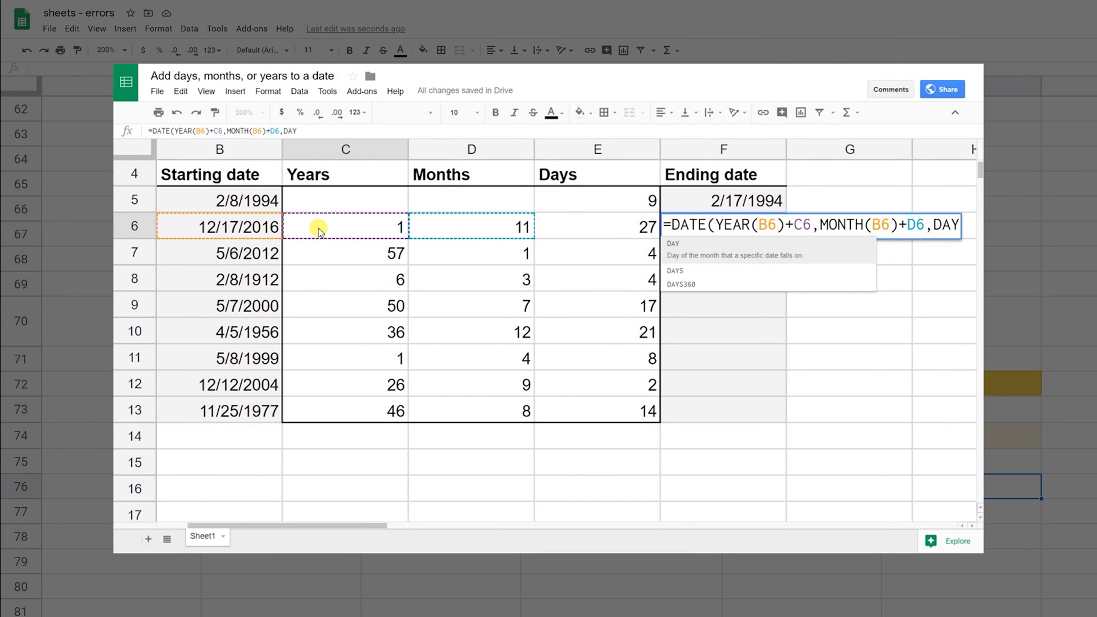
type("(B")
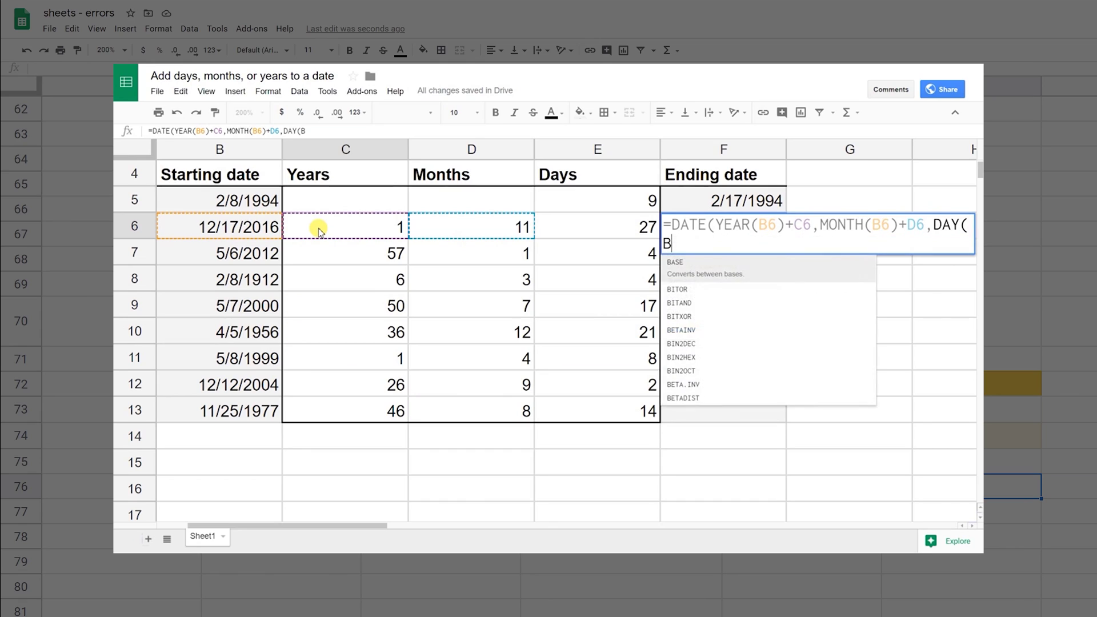